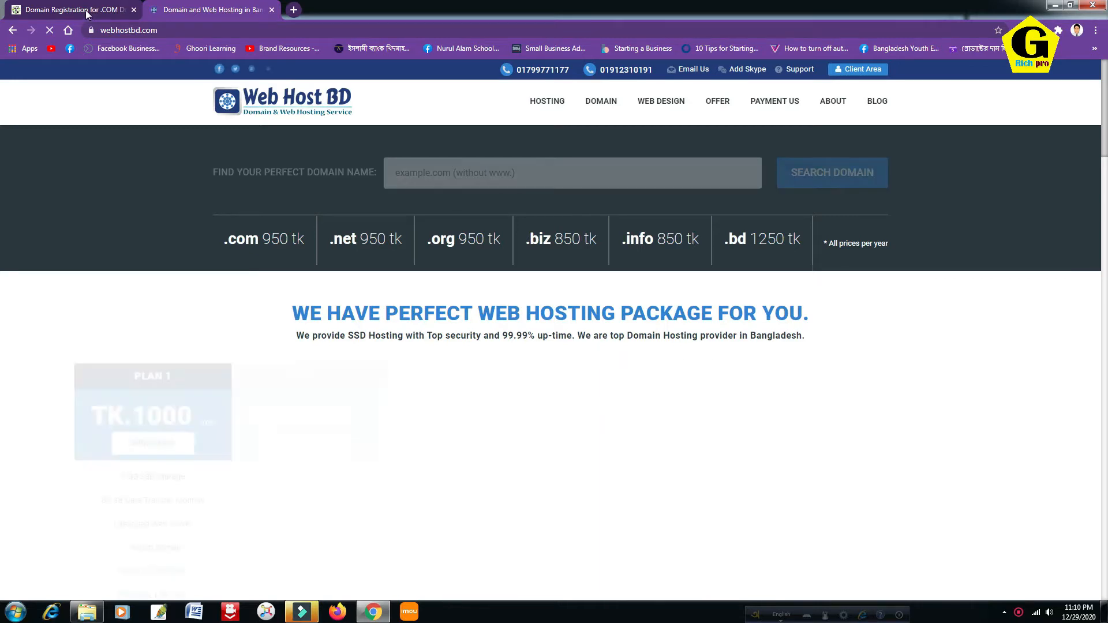
Compare the yearly domain prices on the DomainRightNow and Web Host BD sites, including .com and .bd
click(90, 11)
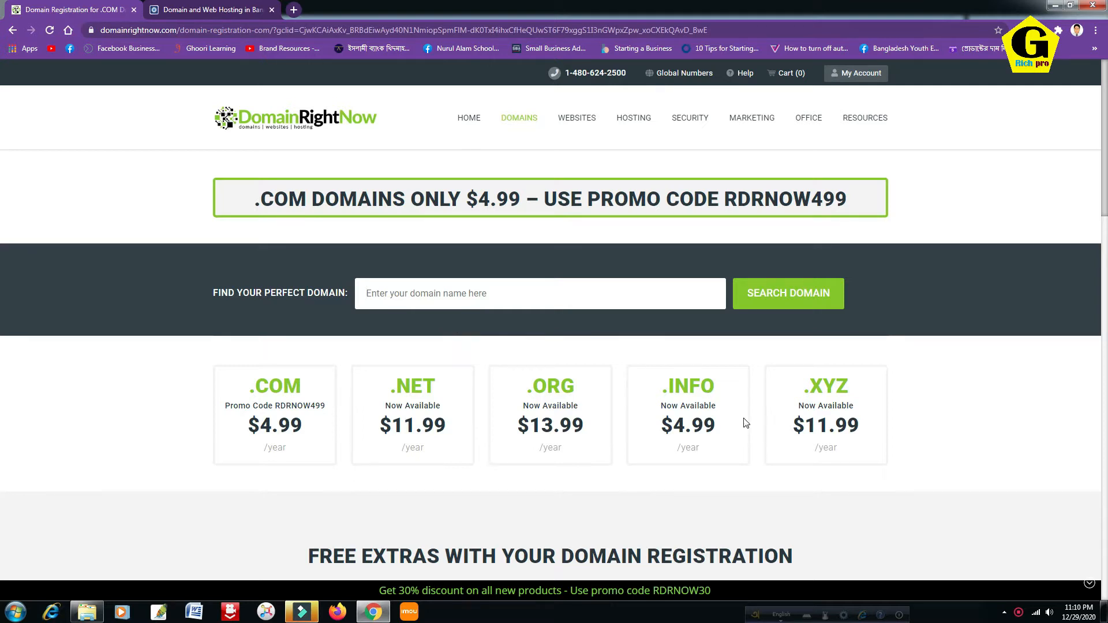
click(213, 10)
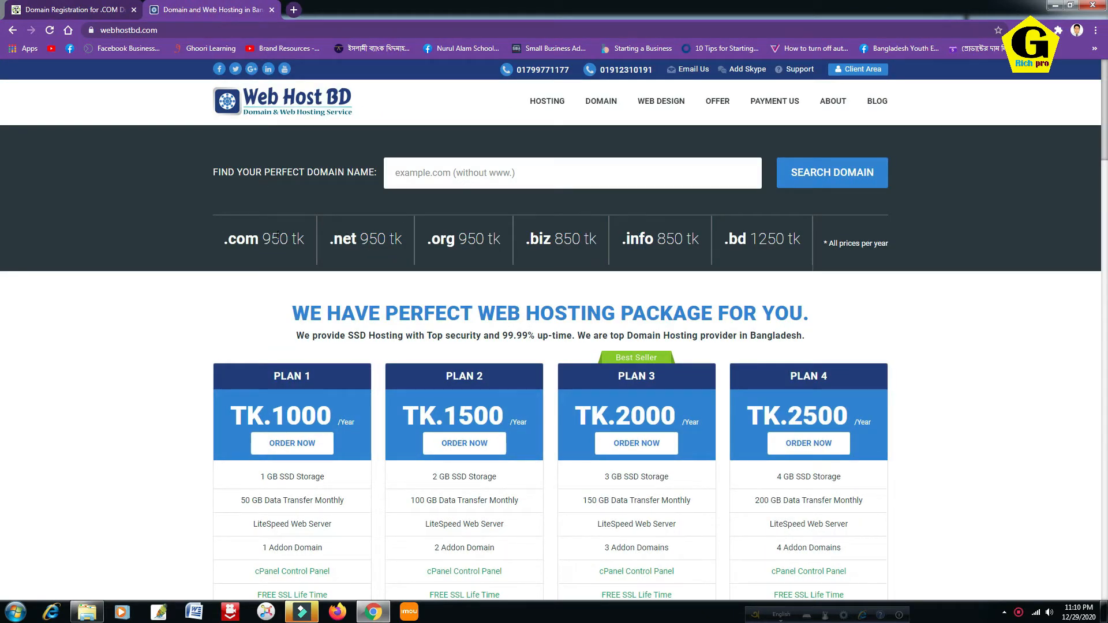
double_click(266, 238)
double_click(764, 238)
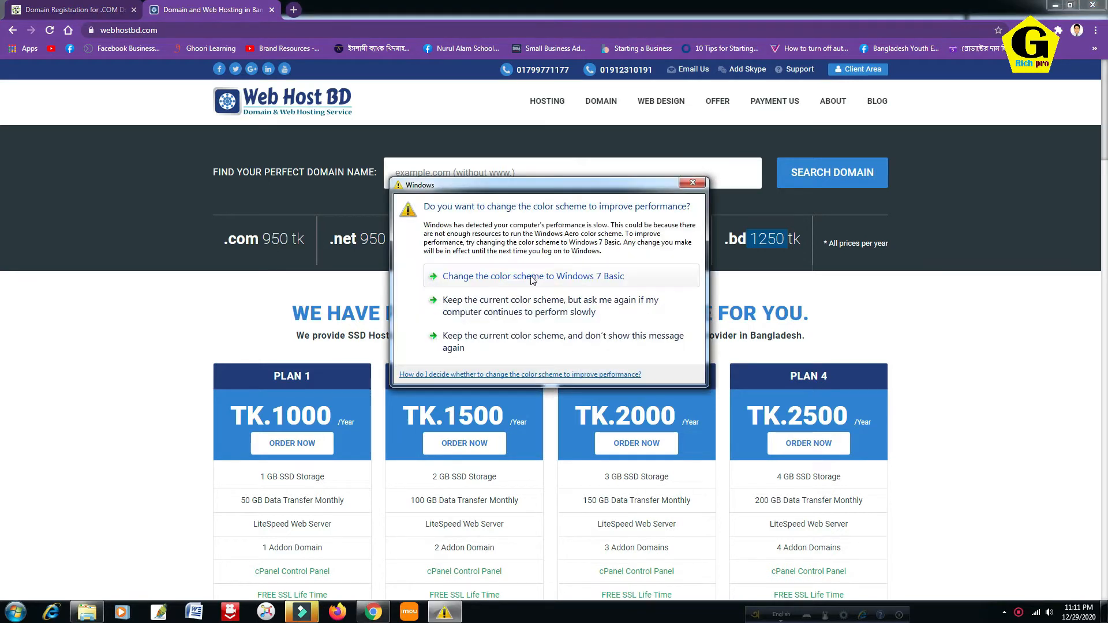
click(699, 187)
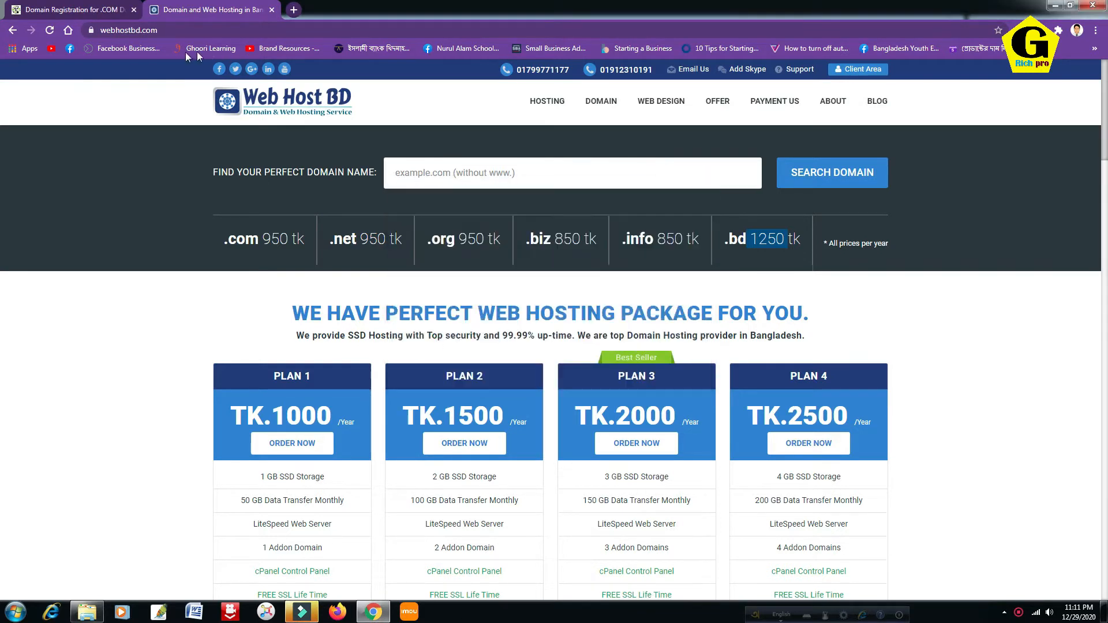
click(81, 12)
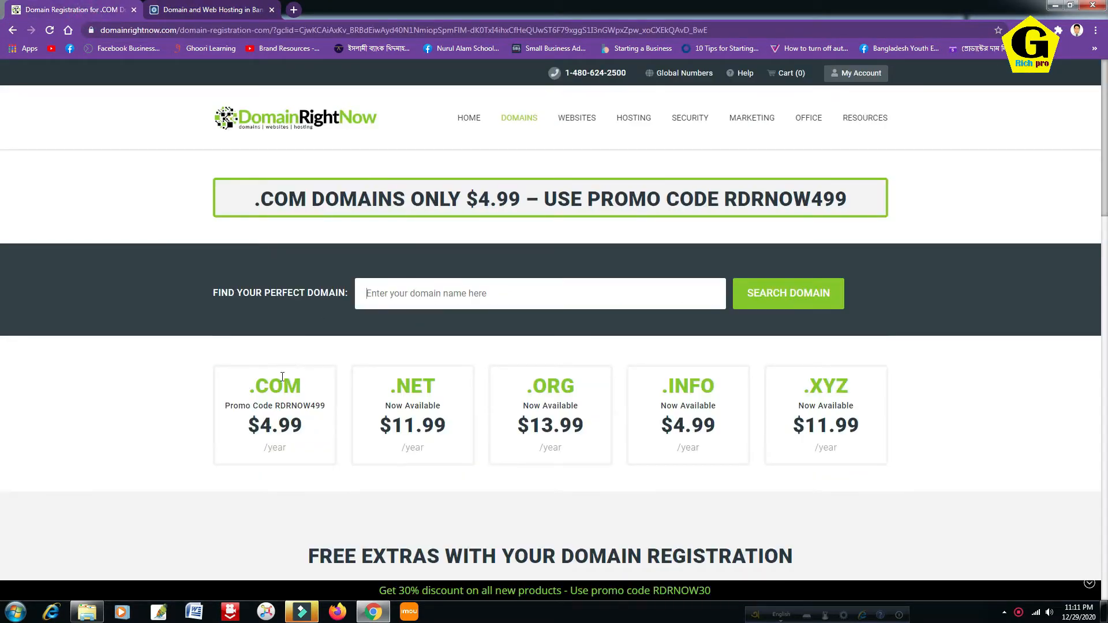
drag(264, 423, 302, 428)
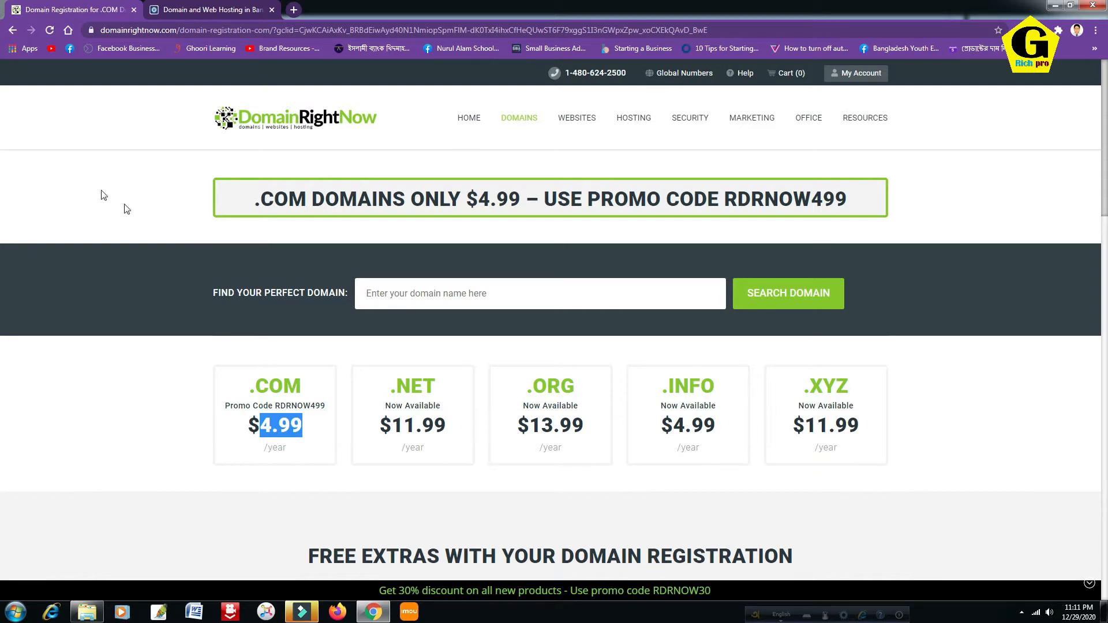
click(69, 142)
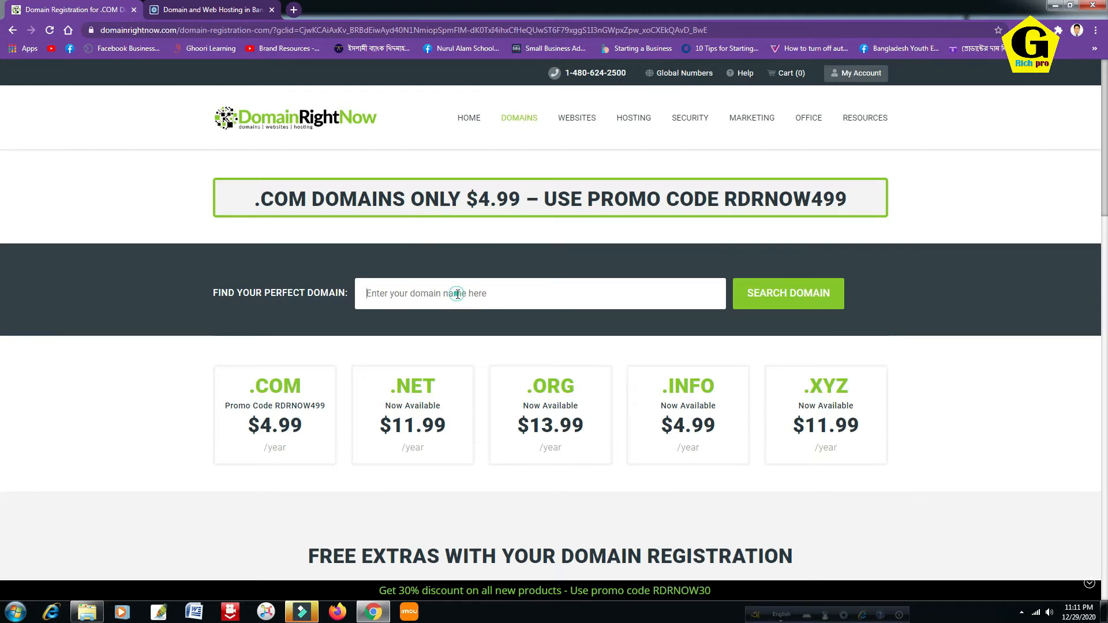
Review the yearly web hosting plans on the Web Host BD site and return to the DomainRightNow page
key(ctrl+Tab)
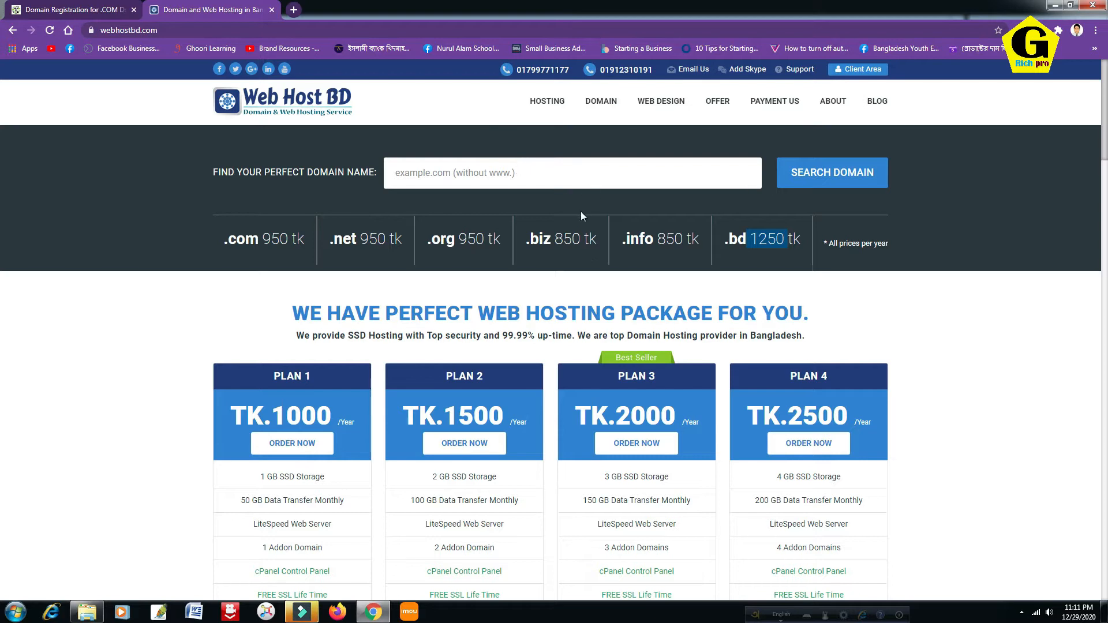
scroll(580, 213, down, 3)
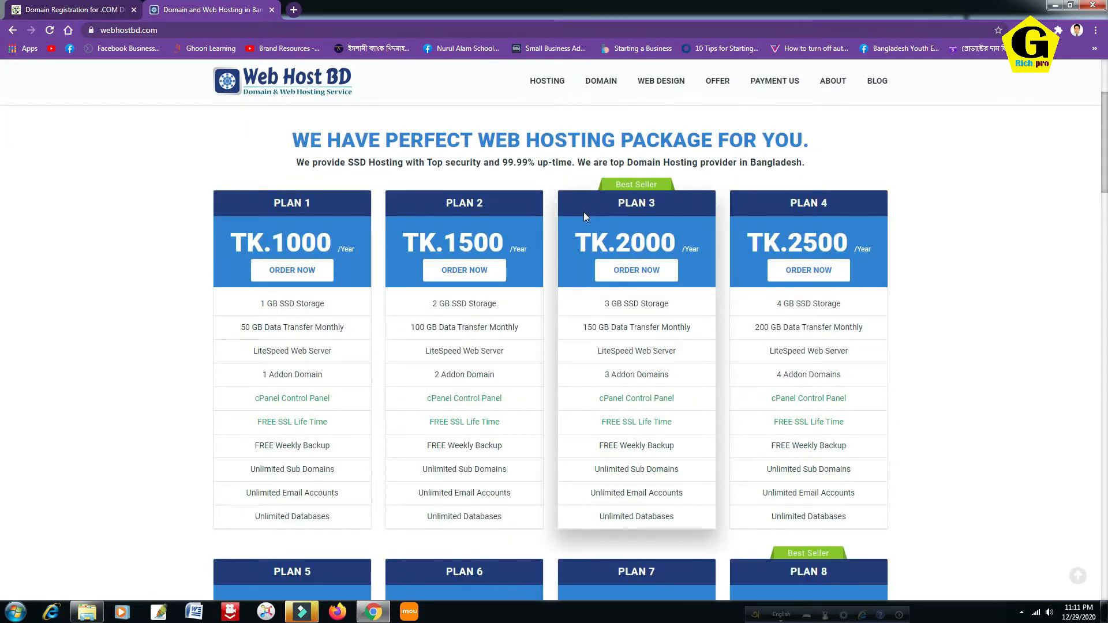
scroll(583, 213, down, 2)
scroll(594, 213, up, 5)
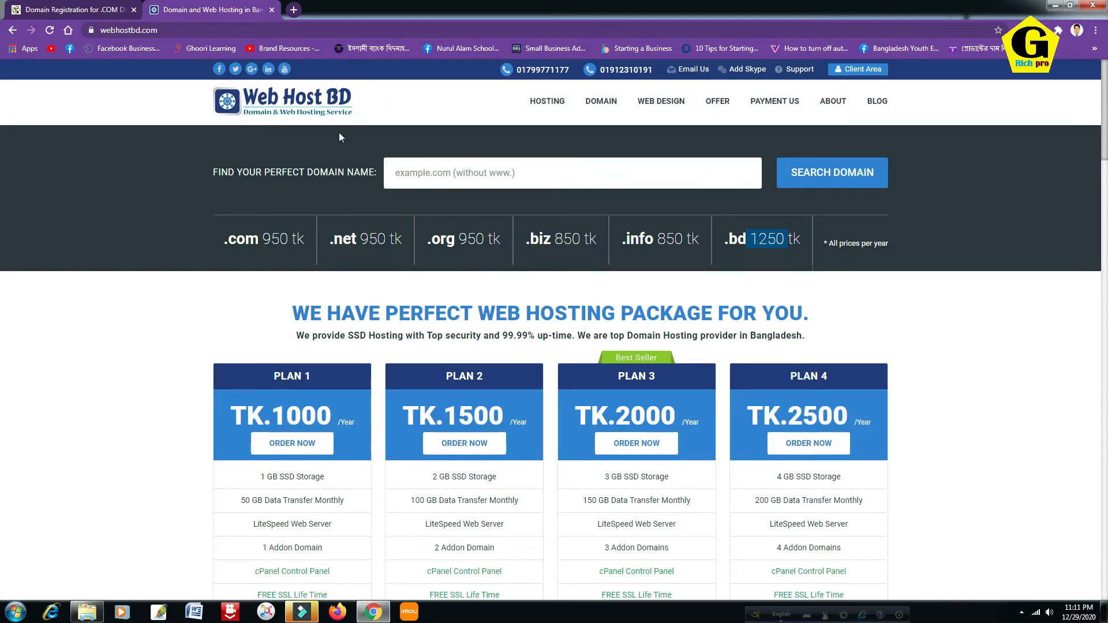
click(73, 7)
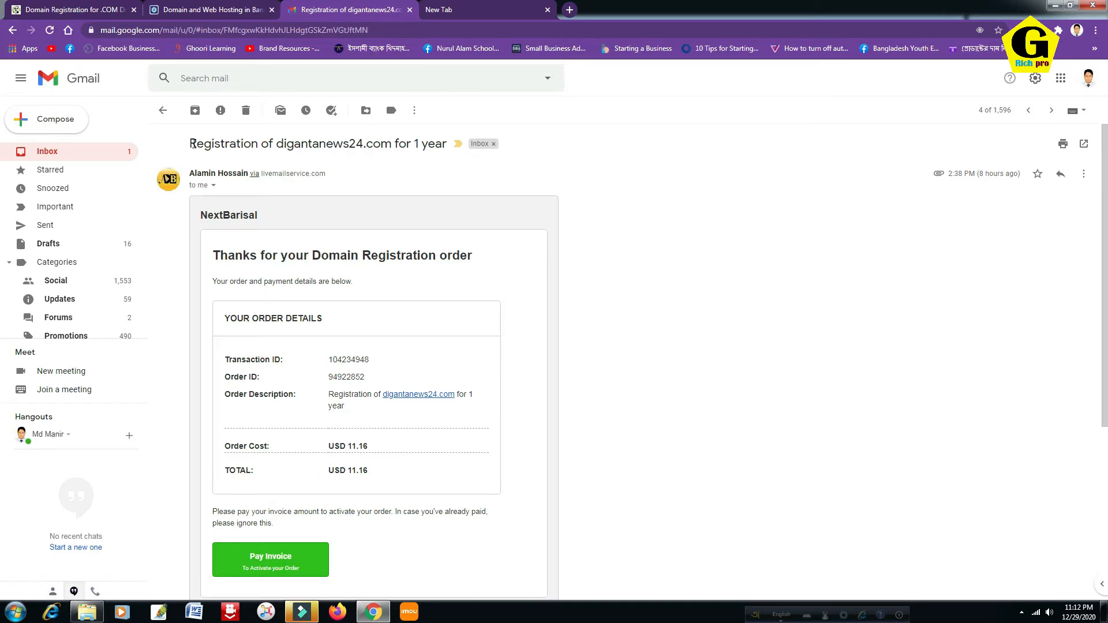
Examine the digantanews24.com registration order email in Gmail, including its subject, order cost and total
drag(192, 144, 365, 148)
click(390, 170)
drag(283, 147, 437, 145)
drag(221, 251, 480, 263)
click(482, 258)
drag(351, 447, 410, 447)
click(412, 440)
scroll(260, 404, down, 1)
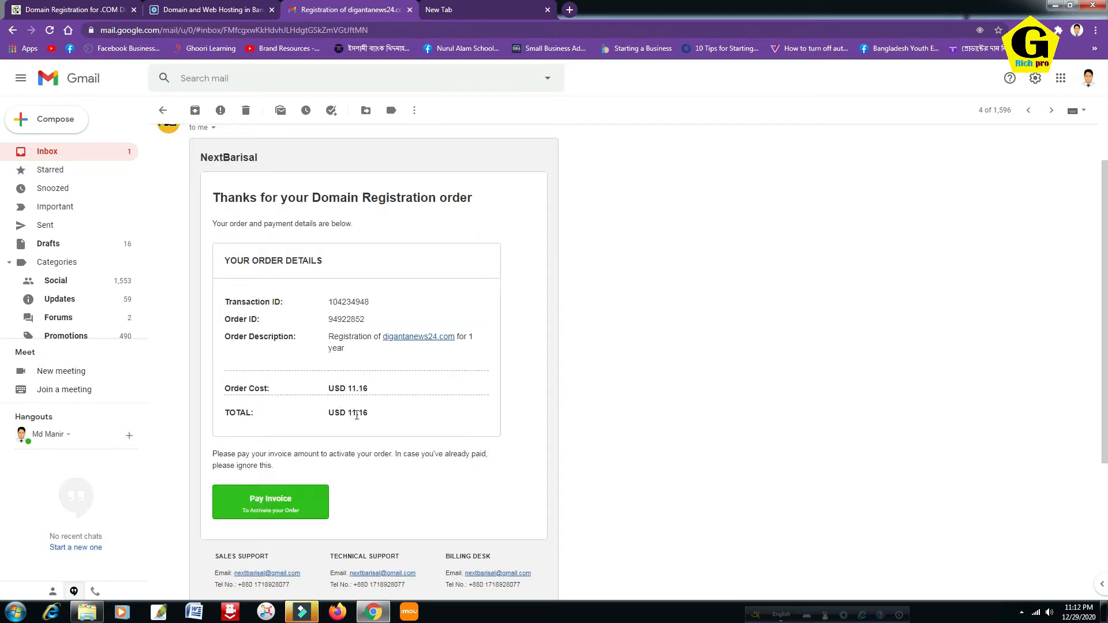
drag(349, 413, 376, 415)
click(508, 411)
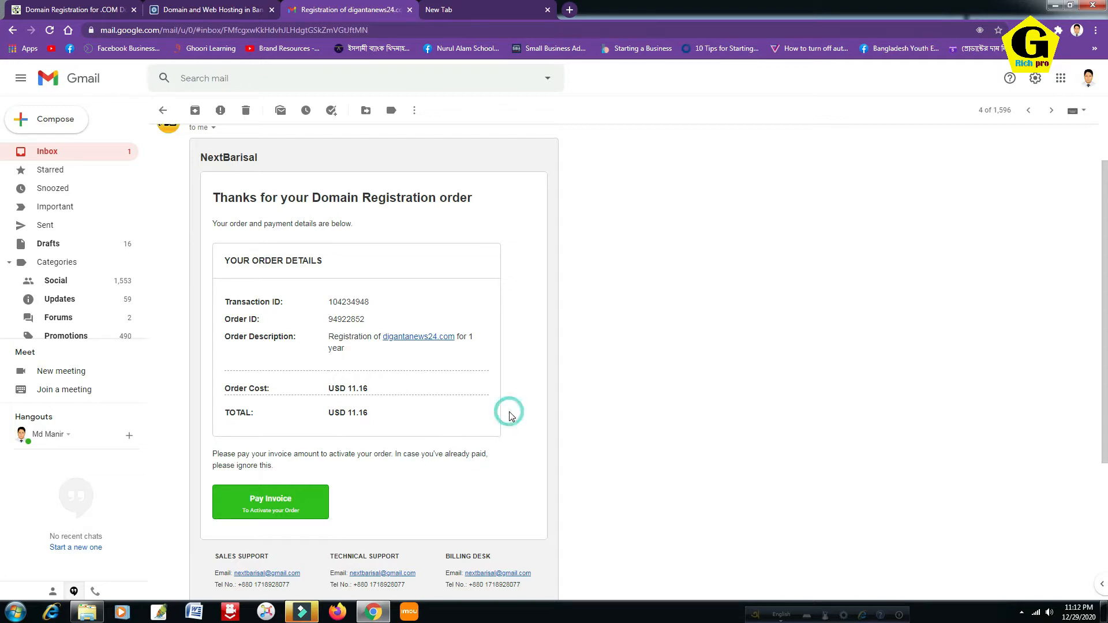
Open digantanews24.com from the order description and inspect its directory index
click(416, 338)
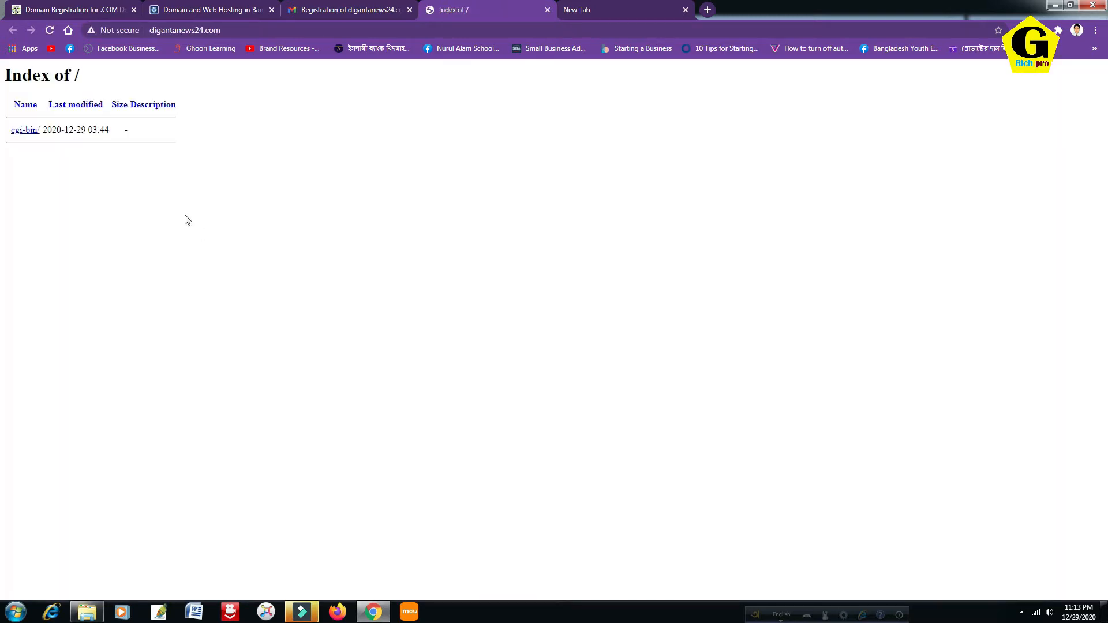
drag(5, 67, 148, 136)
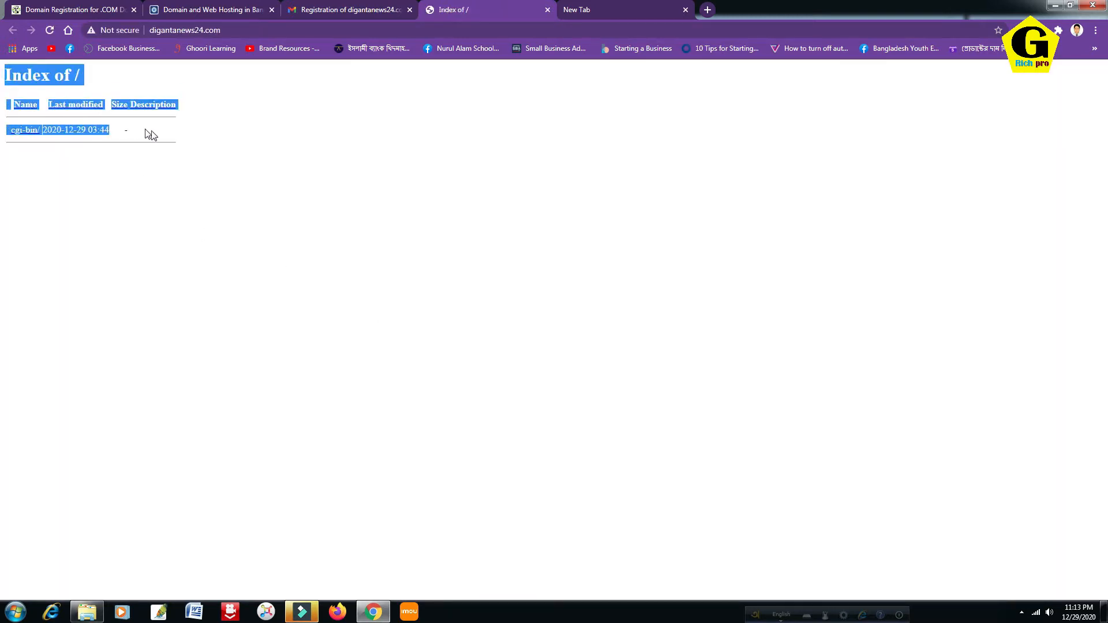
click(210, 151)
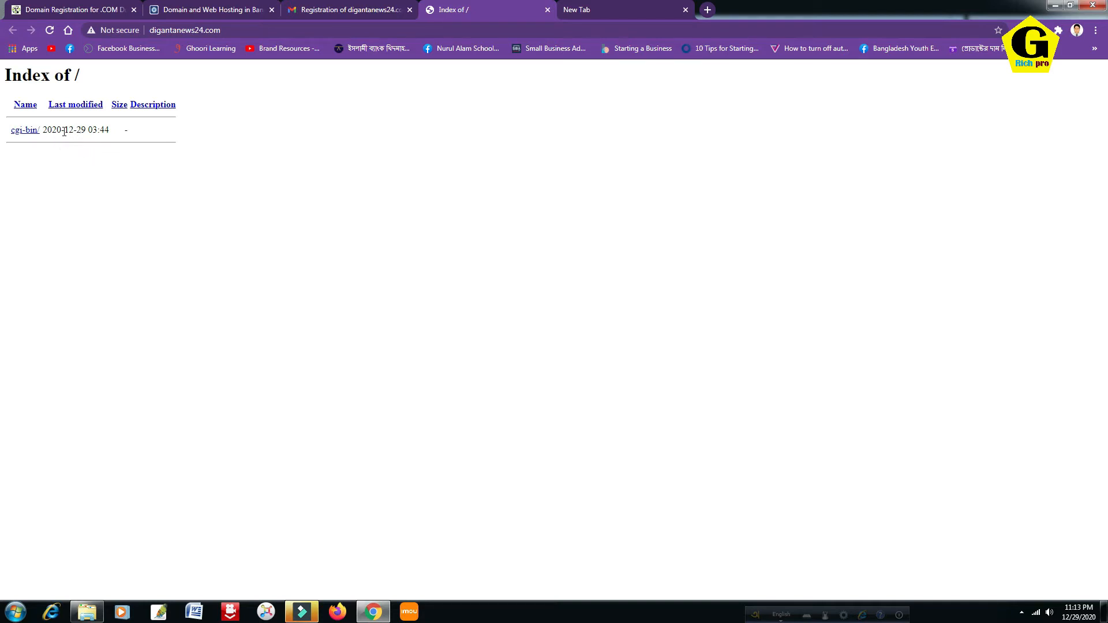
drag(89, 130, 105, 131)
click(181, 173)
Read the Gmail message about the completed registration of digantanews24.com and return to the inbox list
click(336, 13)
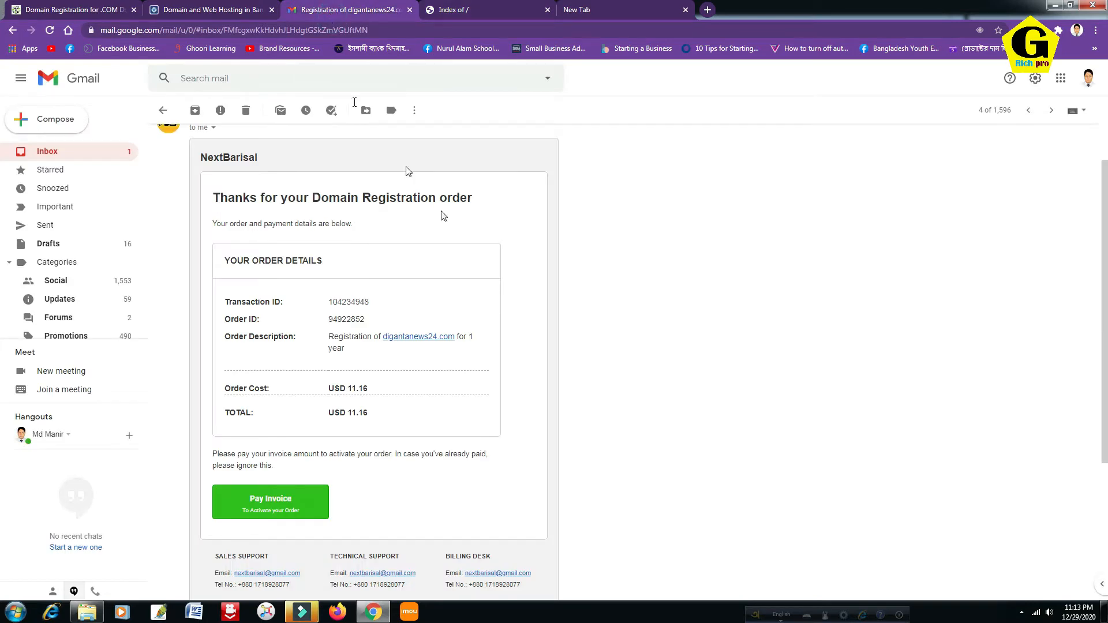
scroll(272, 210, up, 1)
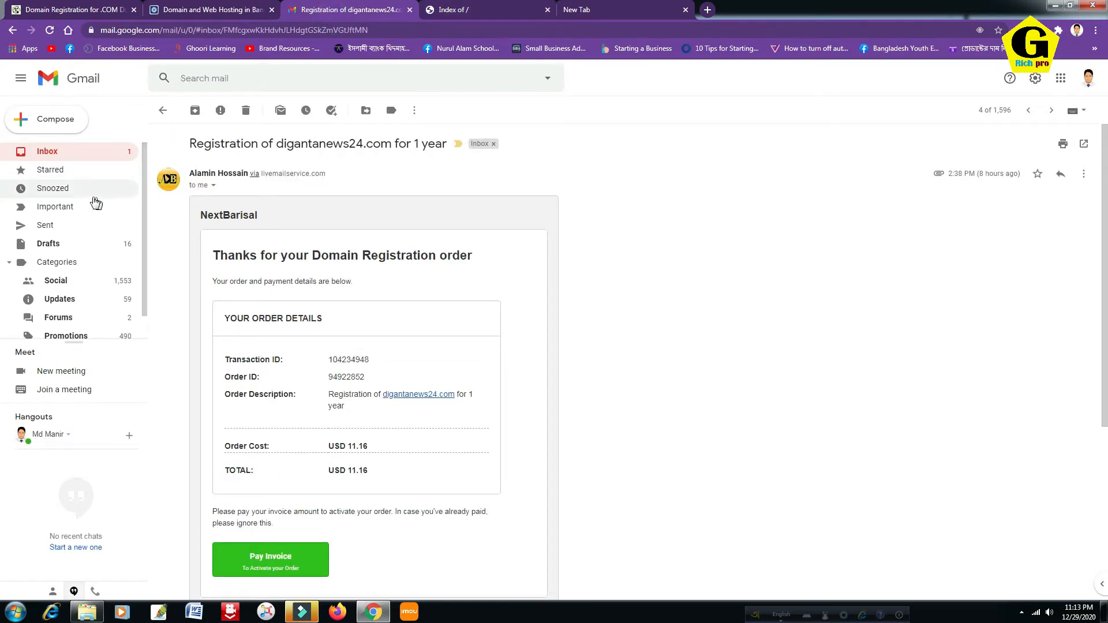
click(55, 152)
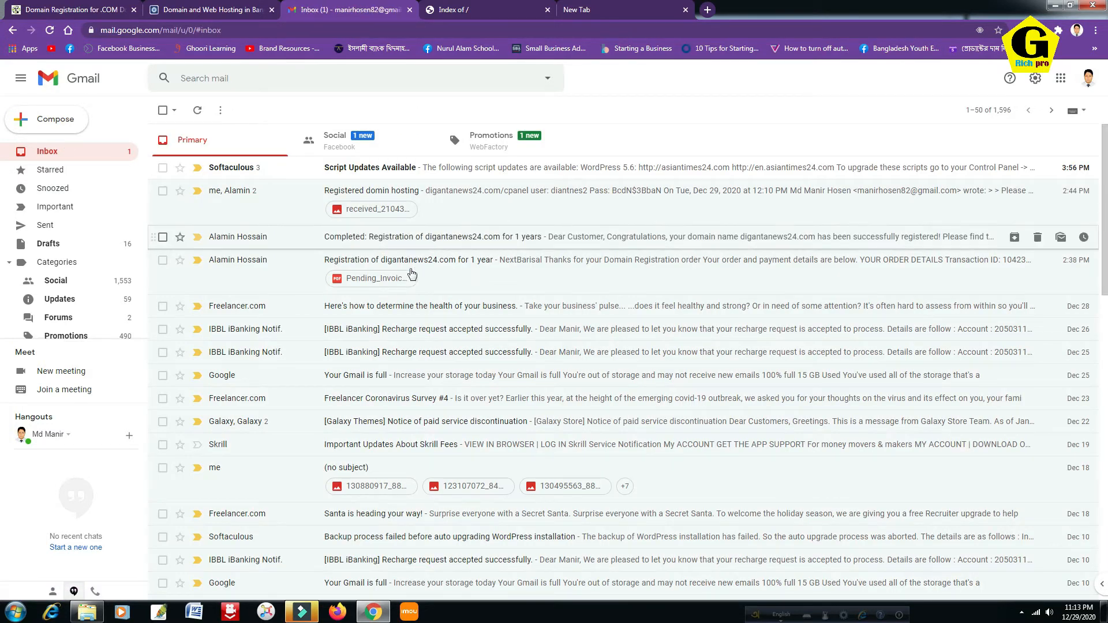
click(391, 238)
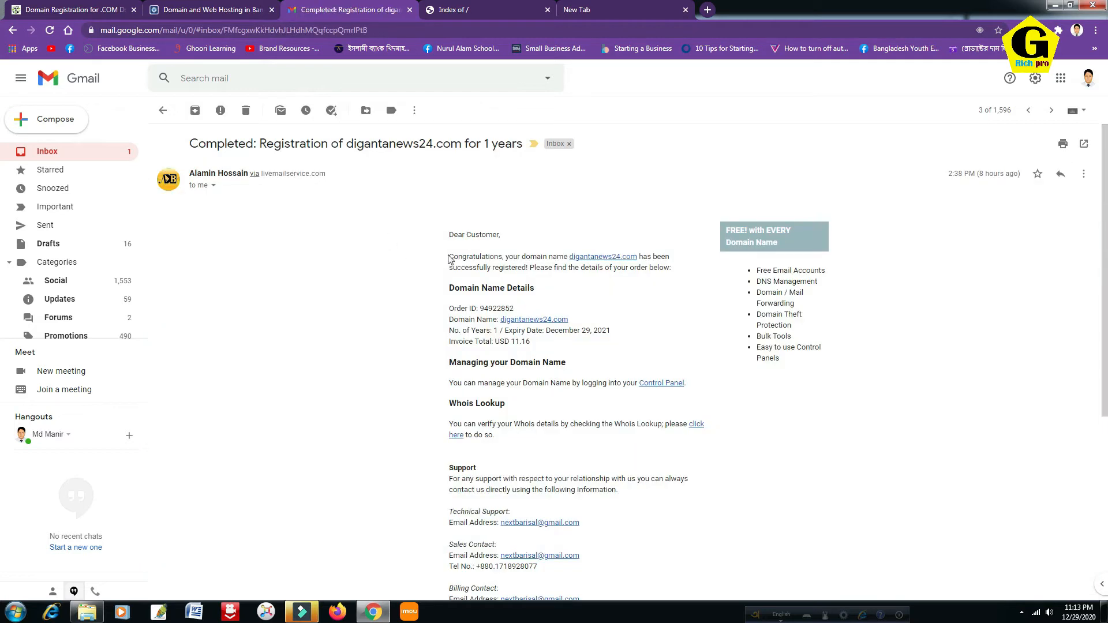
drag(449, 235, 492, 235)
scroll(700, 400, down, 3)
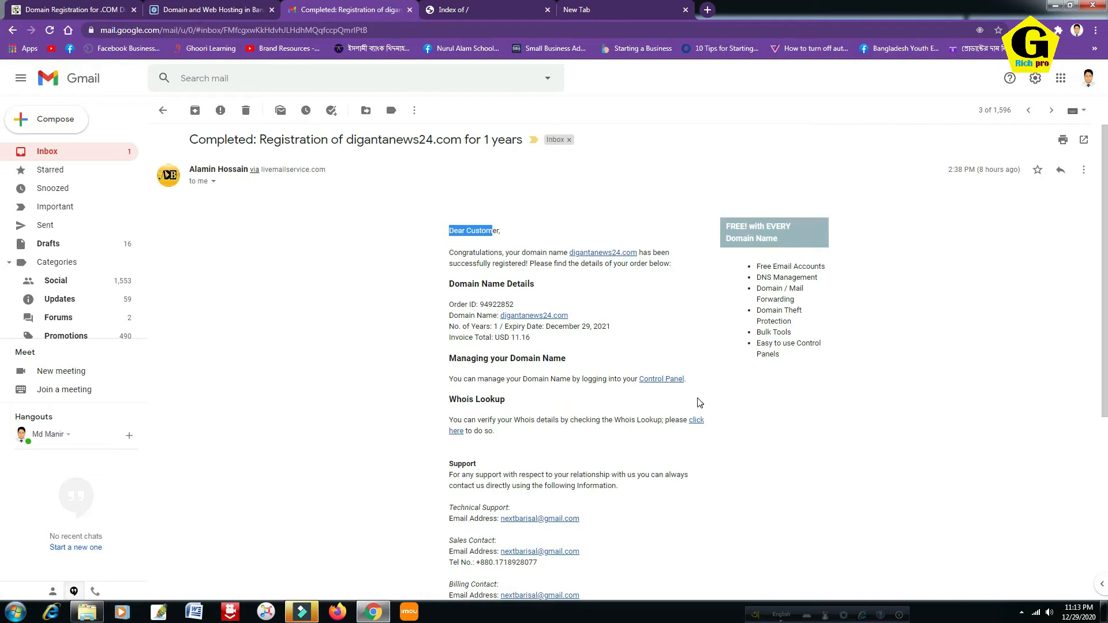
scroll(593, 296, up, 2)
scroll(593, 295, up, 1)
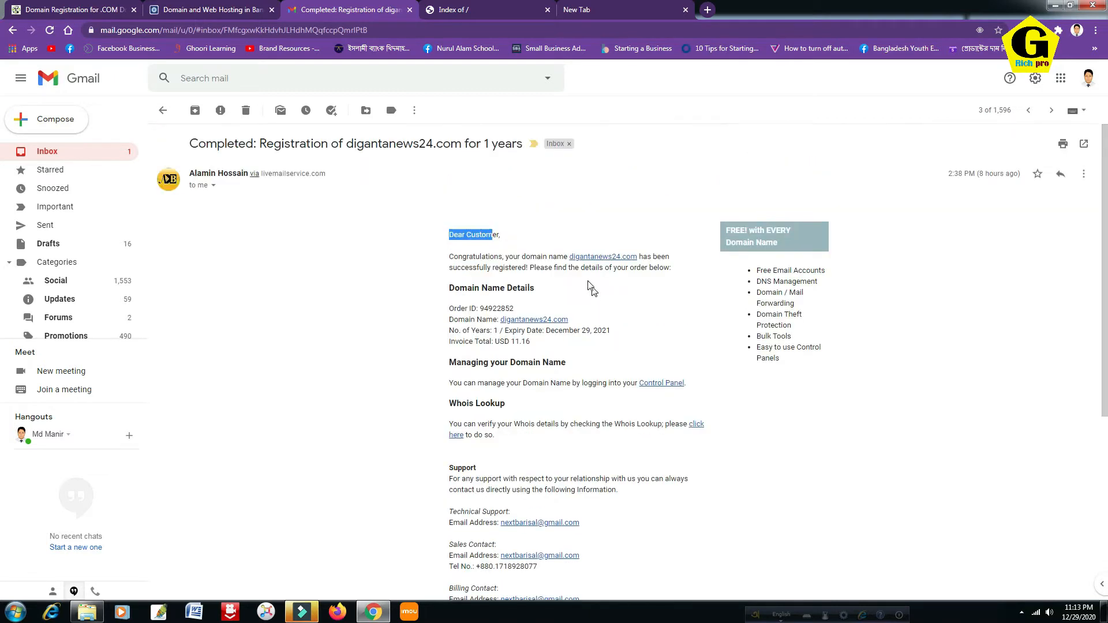
click(52, 154)
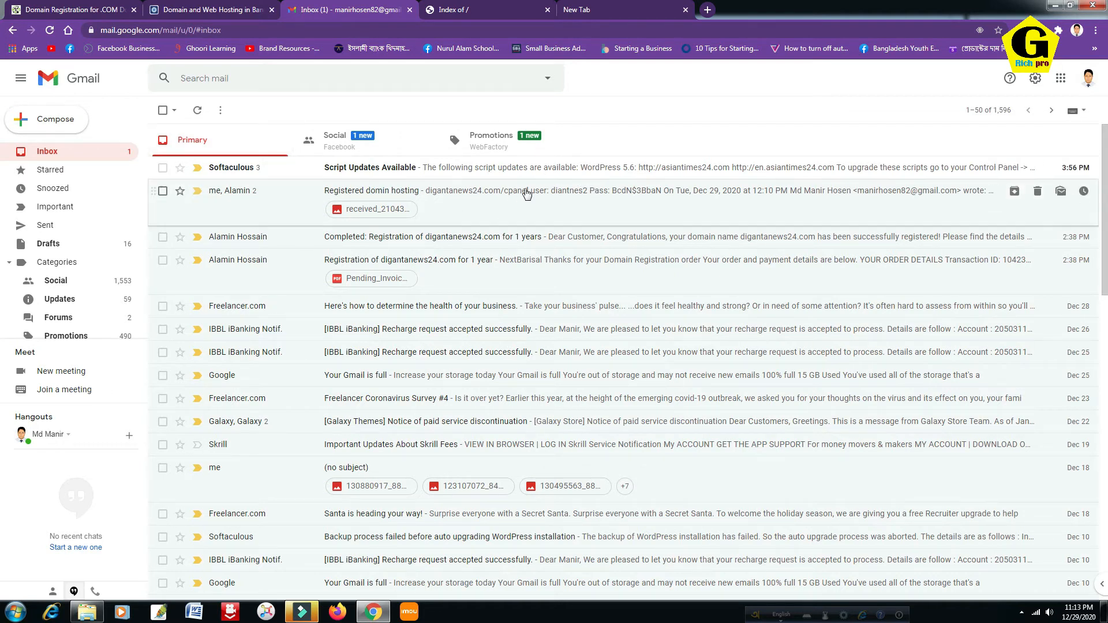
scroll(524, 190, down, 2)
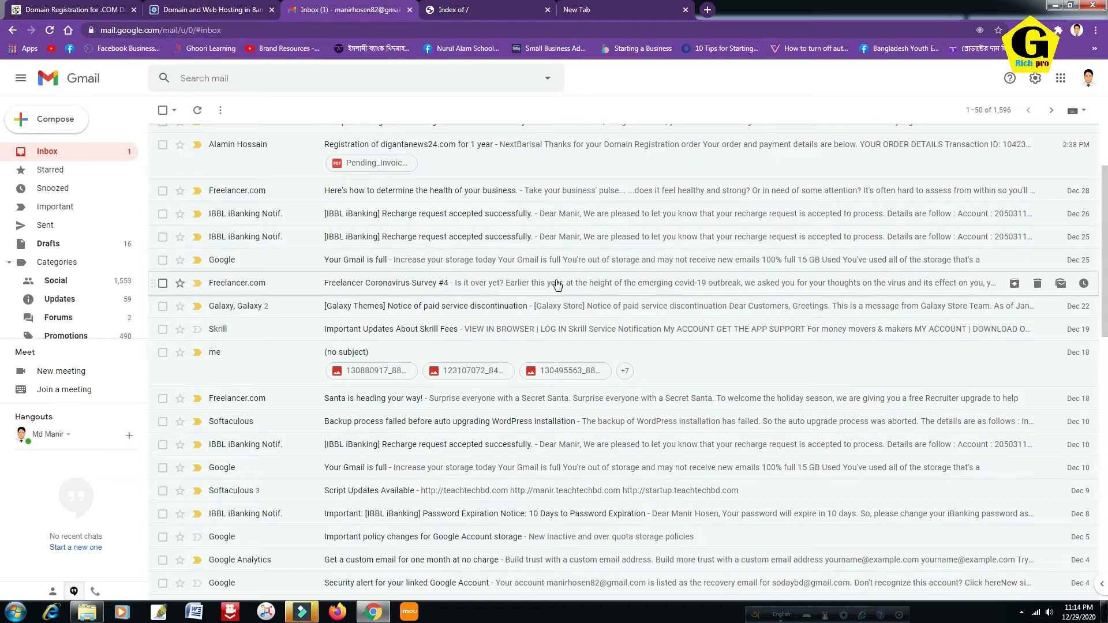
Go to the hosting login page at digantanews24.com/cpanel from the site's index page
click(473, 8)
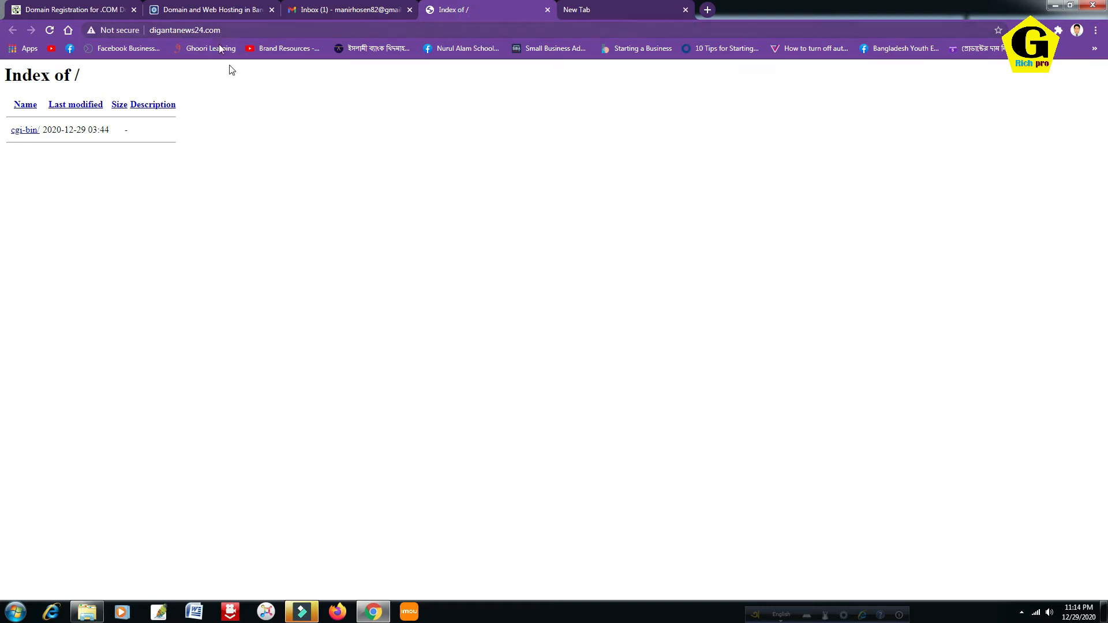
drag(7, 74, 171, 132)
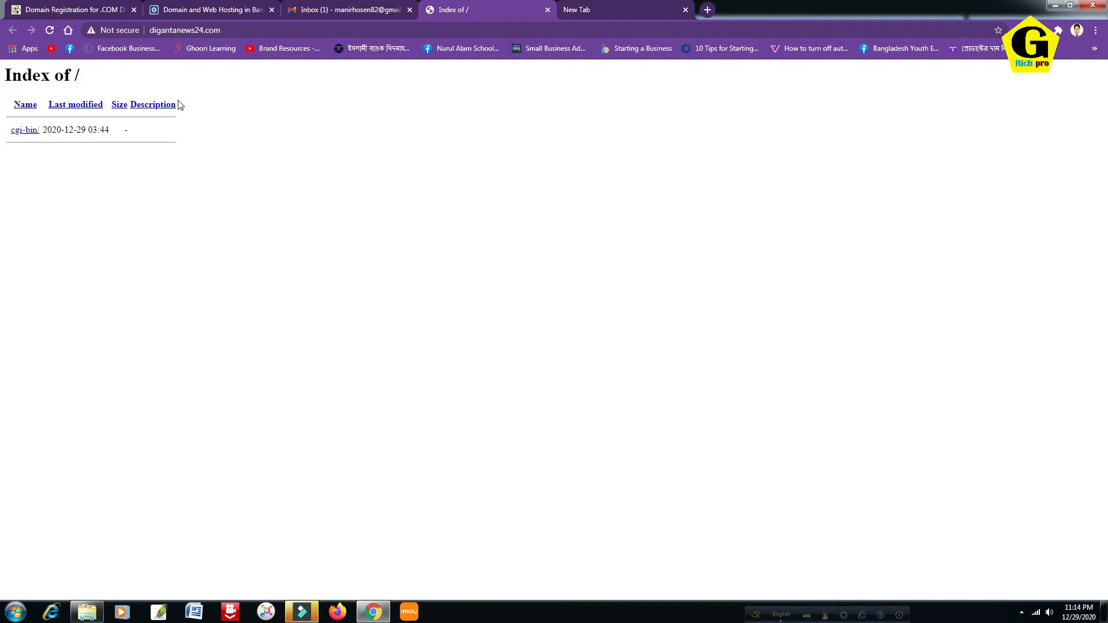
click(228, 30)
click(229, 30)
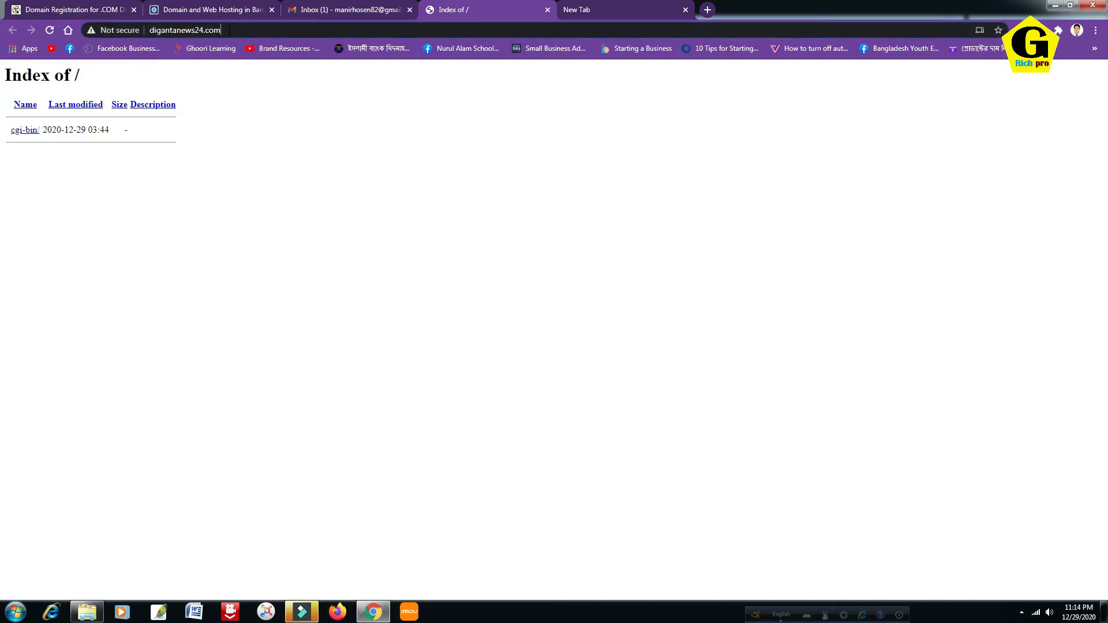
text(/)
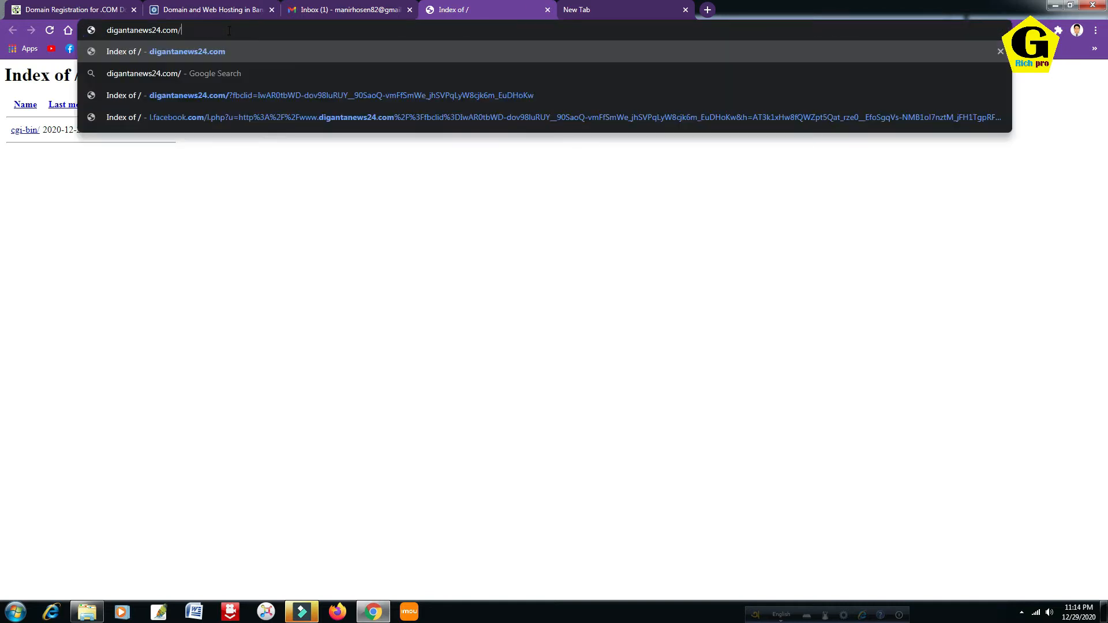
text(c)
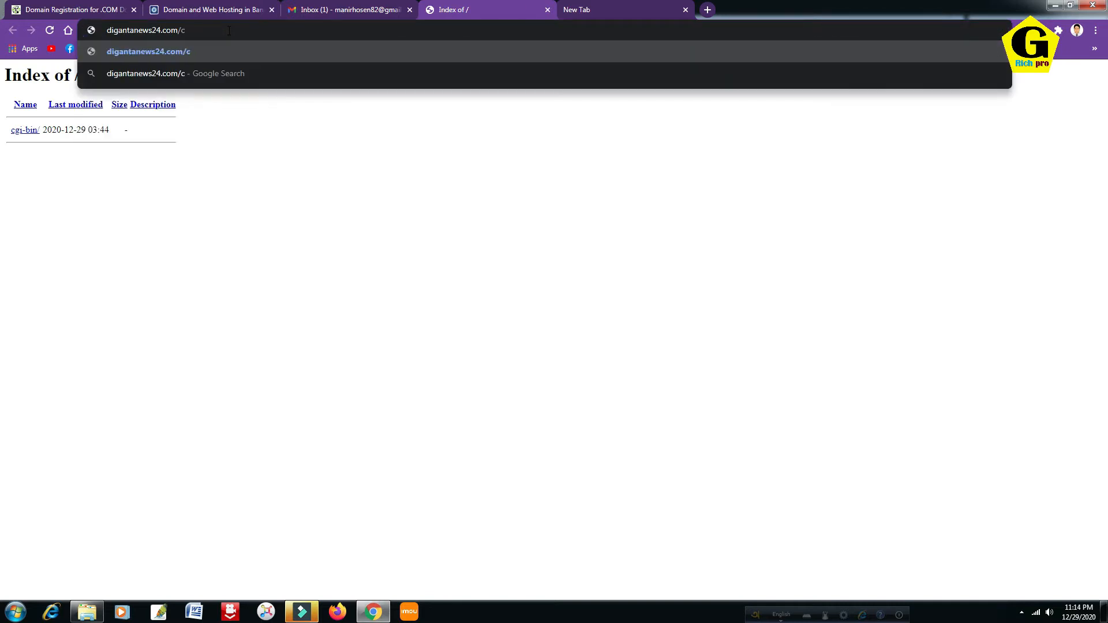
text(panel)
key(Return)
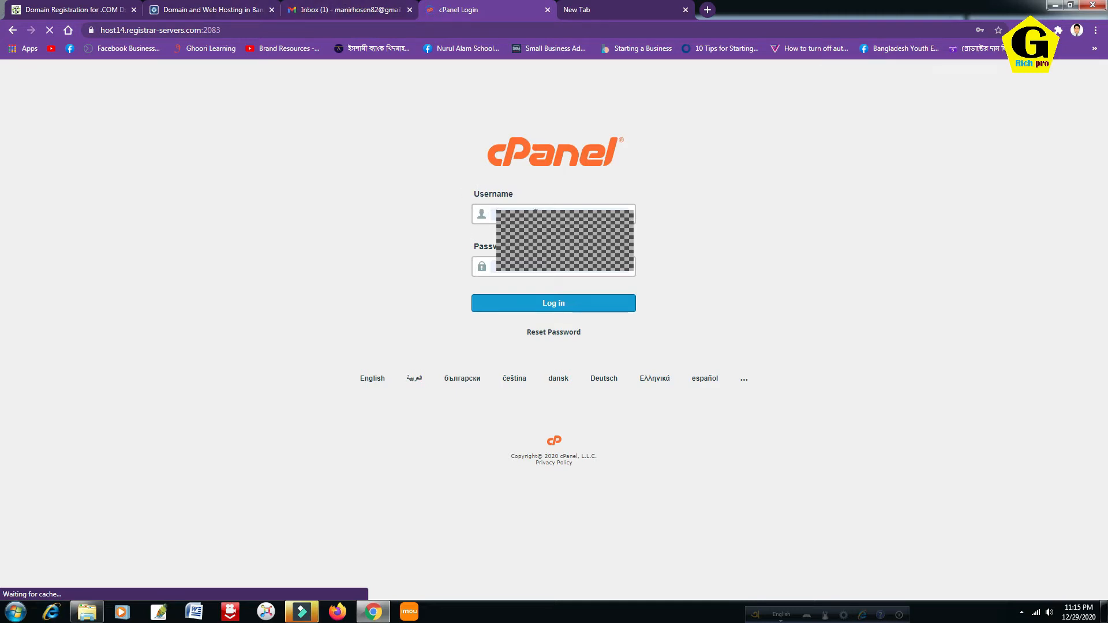
Enter the hosting account's username and password on the login page and log in to cPanel
click(534, 209)
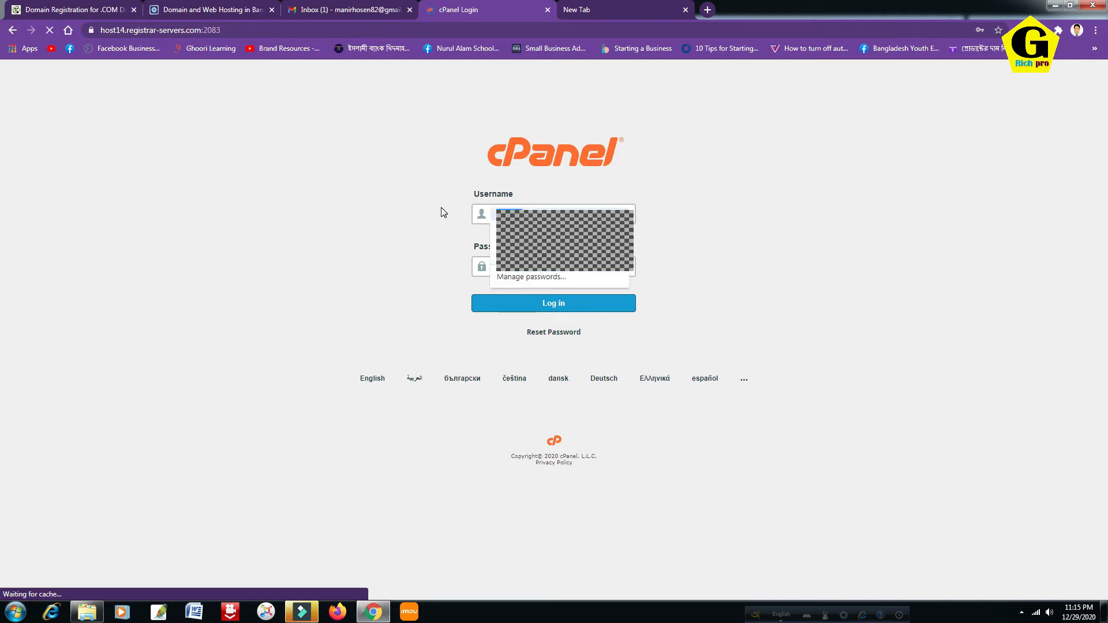
click(767, 258)
click(474, 269)
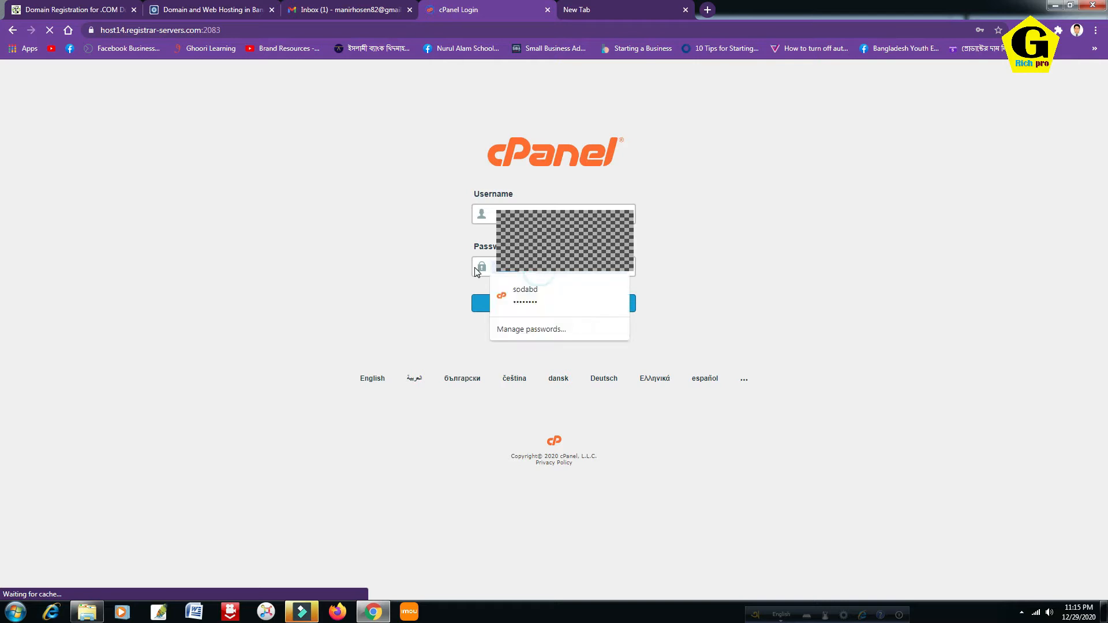
click(828, 323)
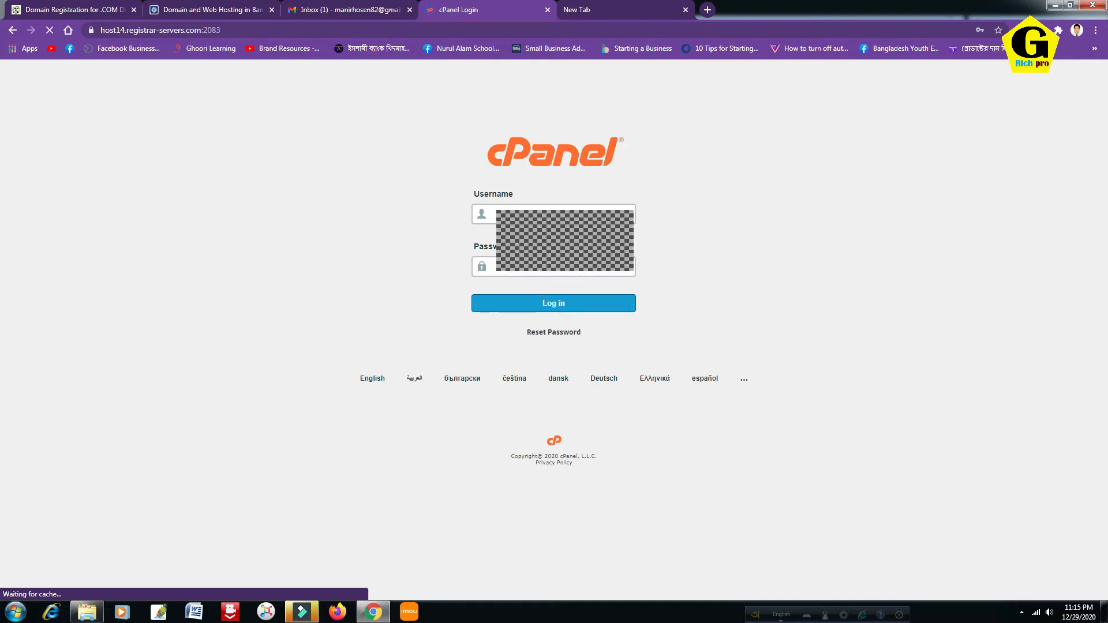
click(539, 212)
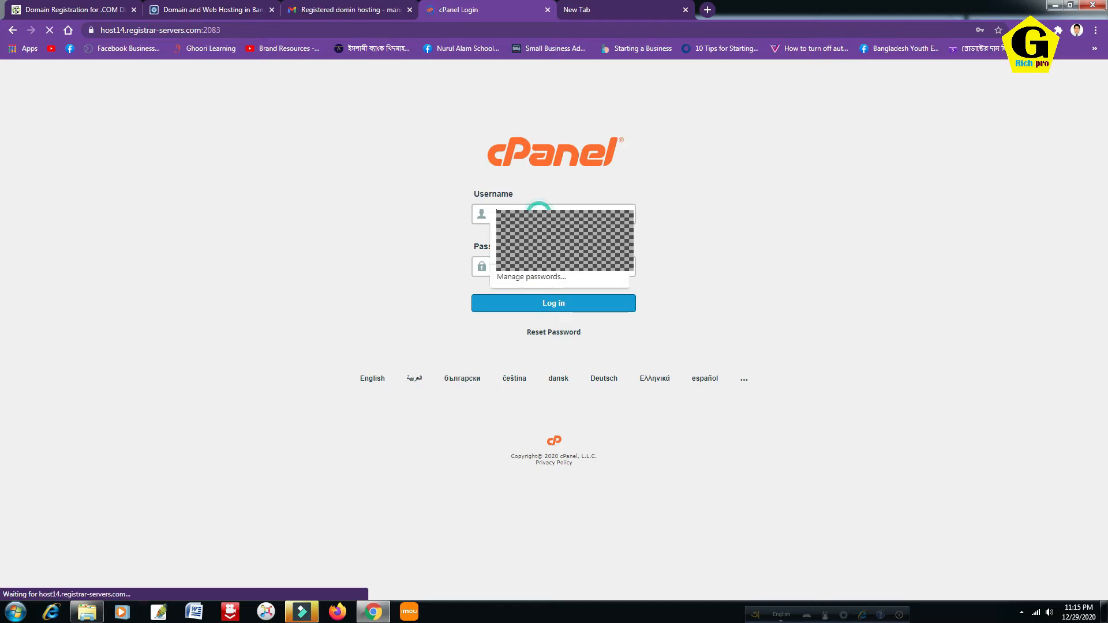
right_click(536, 214)
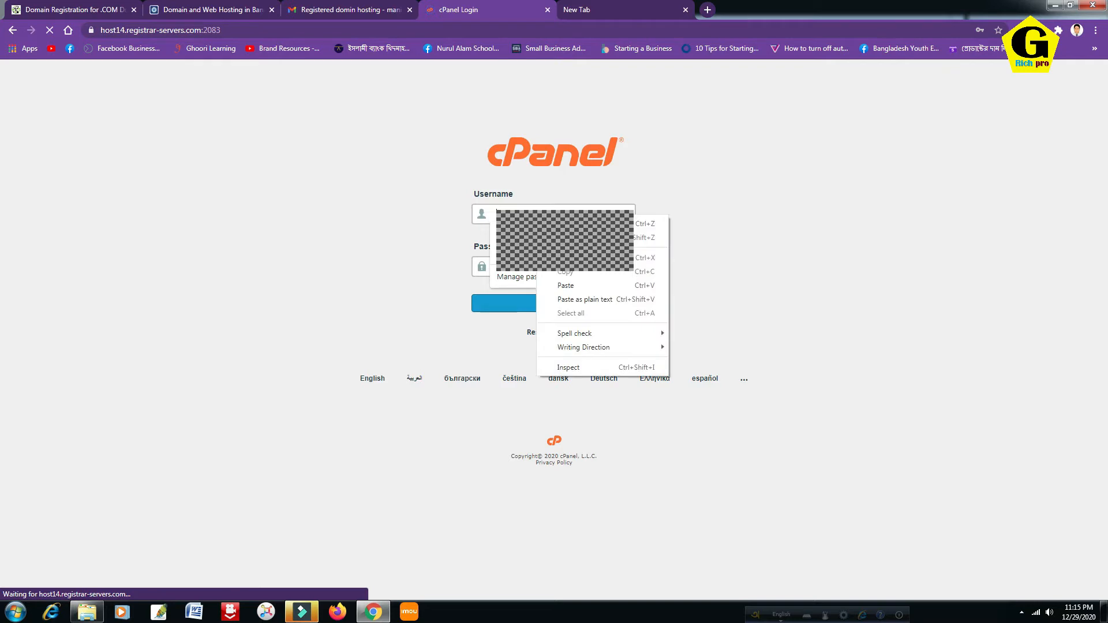
click(548, 285)
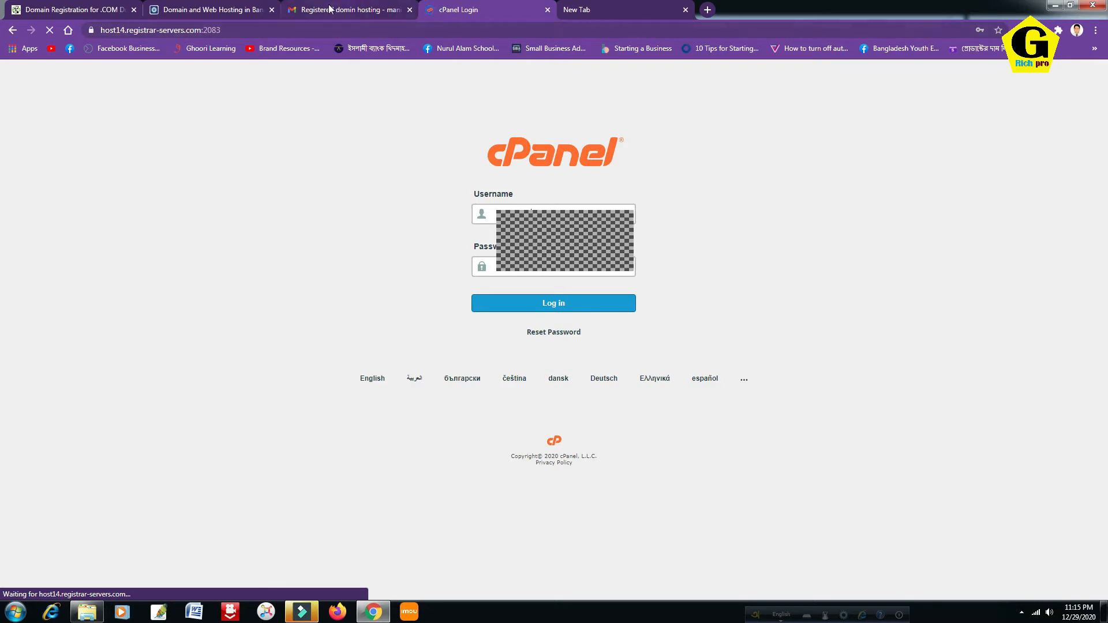
click(552, 304)
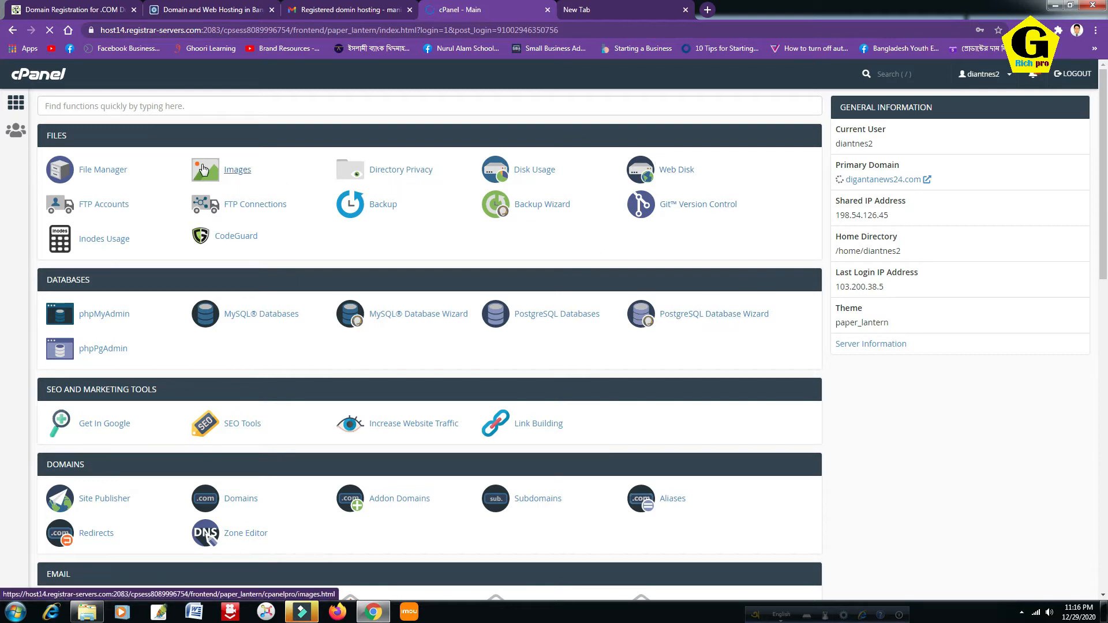
Choose never to save the cPanel login password in the browser
scroll(623, 329, down, 3)
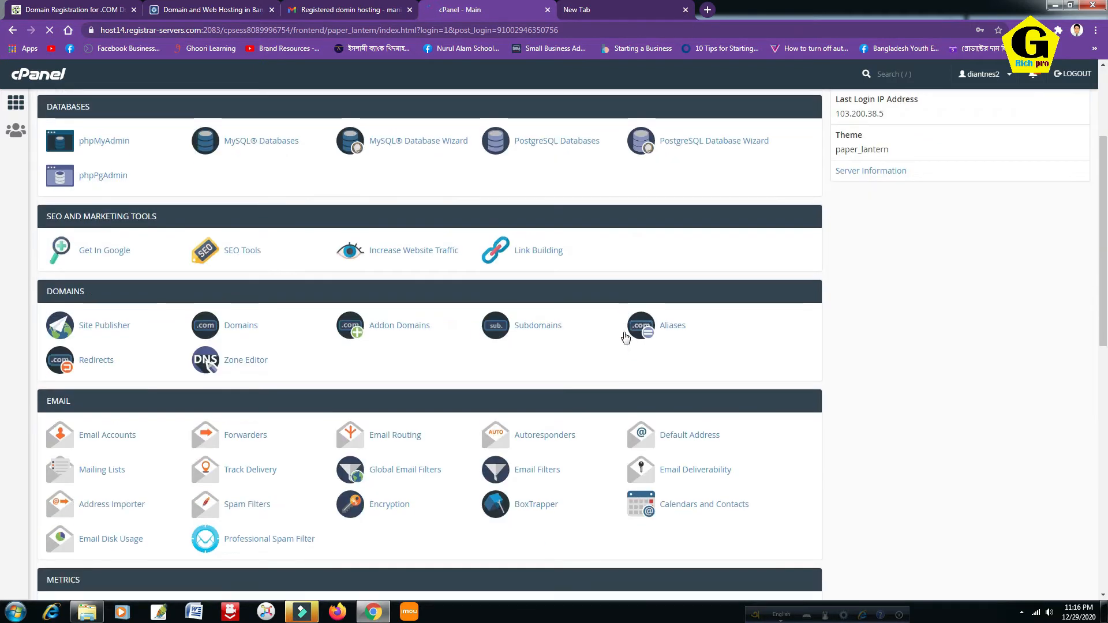
scroll(625, 337, up, 3)
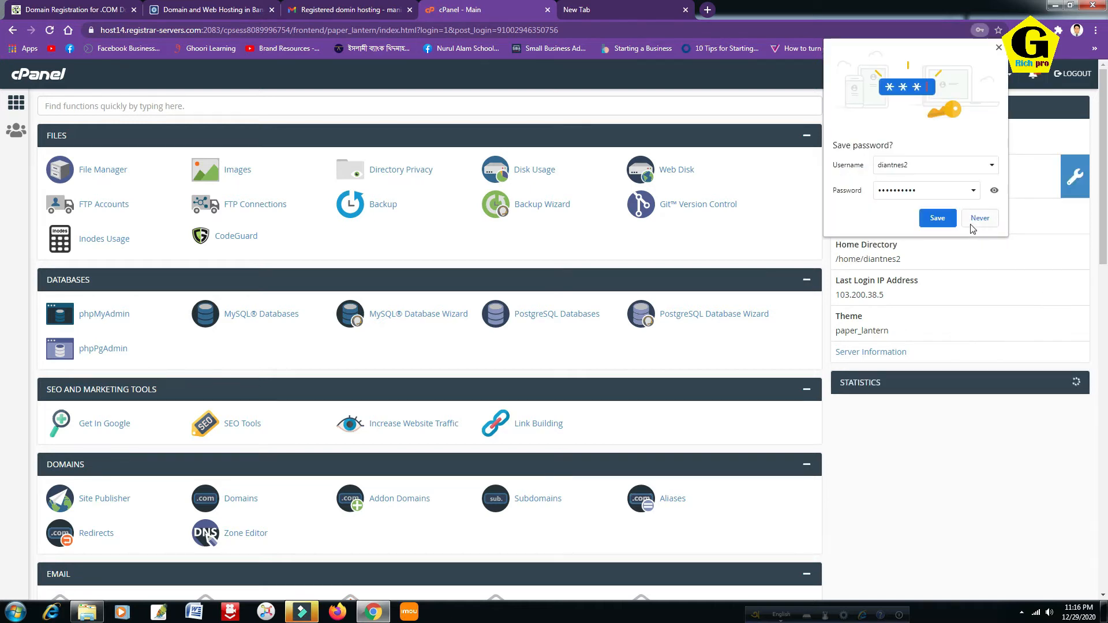
click(976, 219)
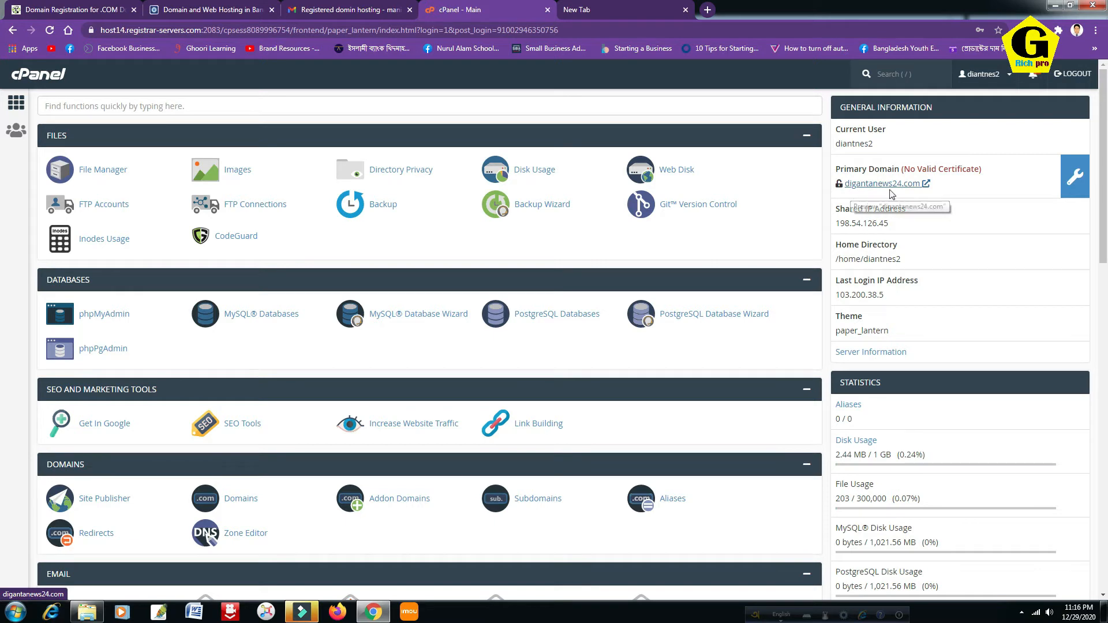
Examine the disk, file, MySQL and PostgreSQL usage limits in the cPanel statistics, and dismiss the Windows color scheme message
scroll(957, 287, down, 2)
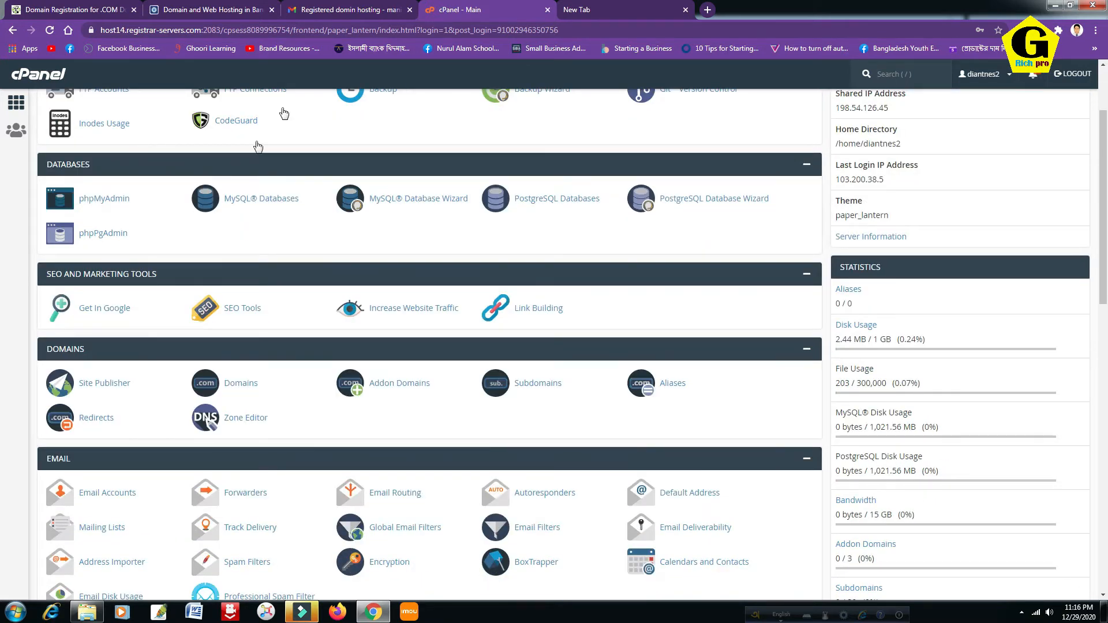
scroll(479, 248, down, 1)
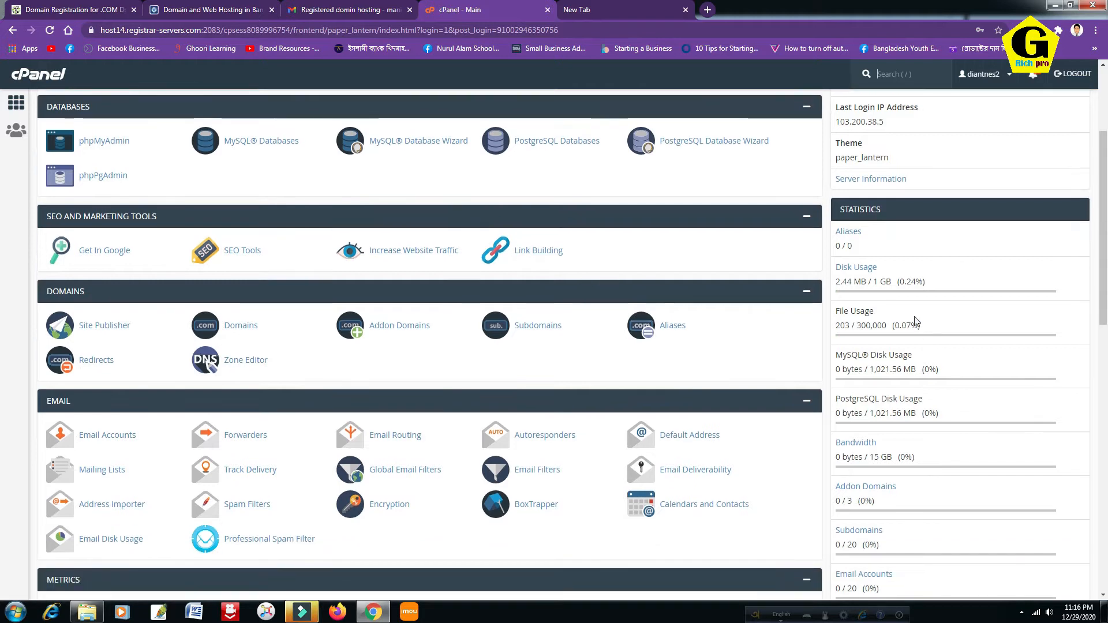
drag(873, 282, 893, 282)
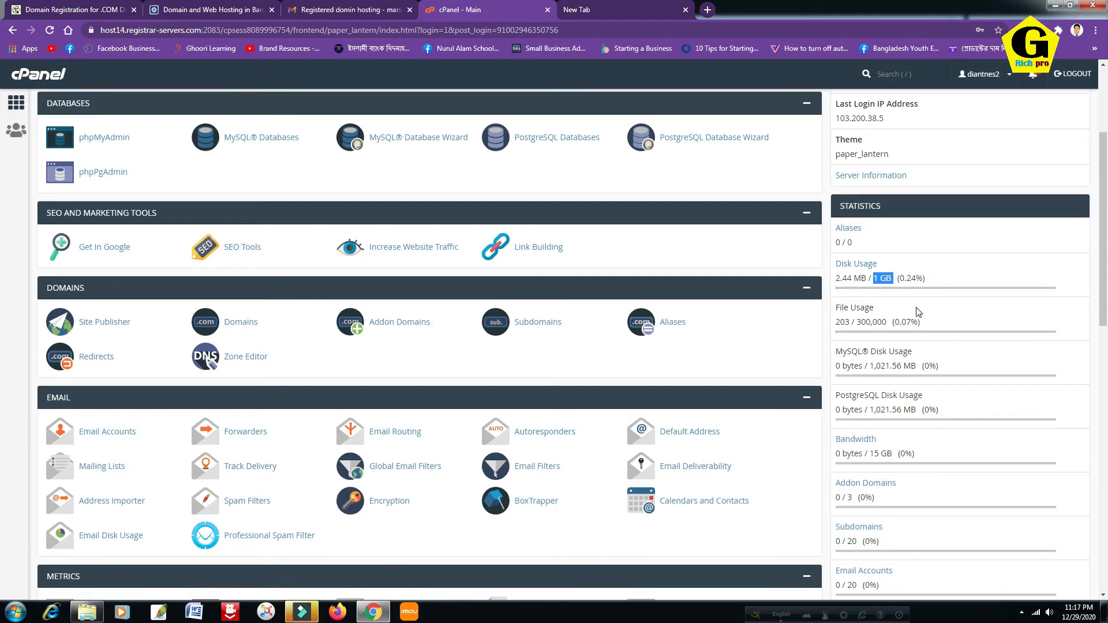
scroll(883, 311, down, 1)
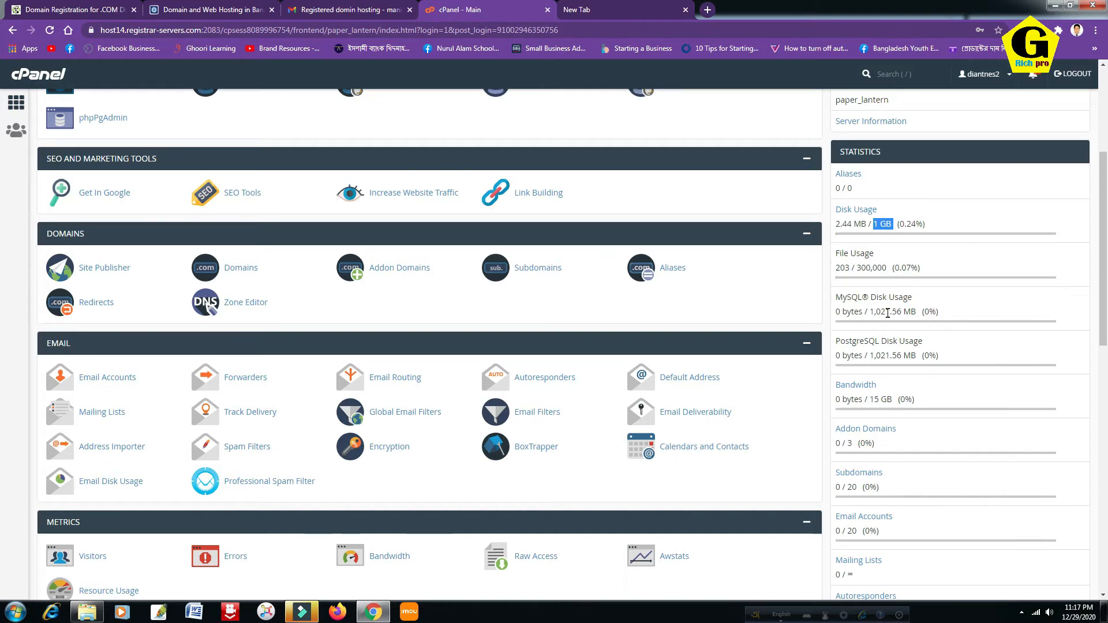
drag(880, 312, 925, 312)
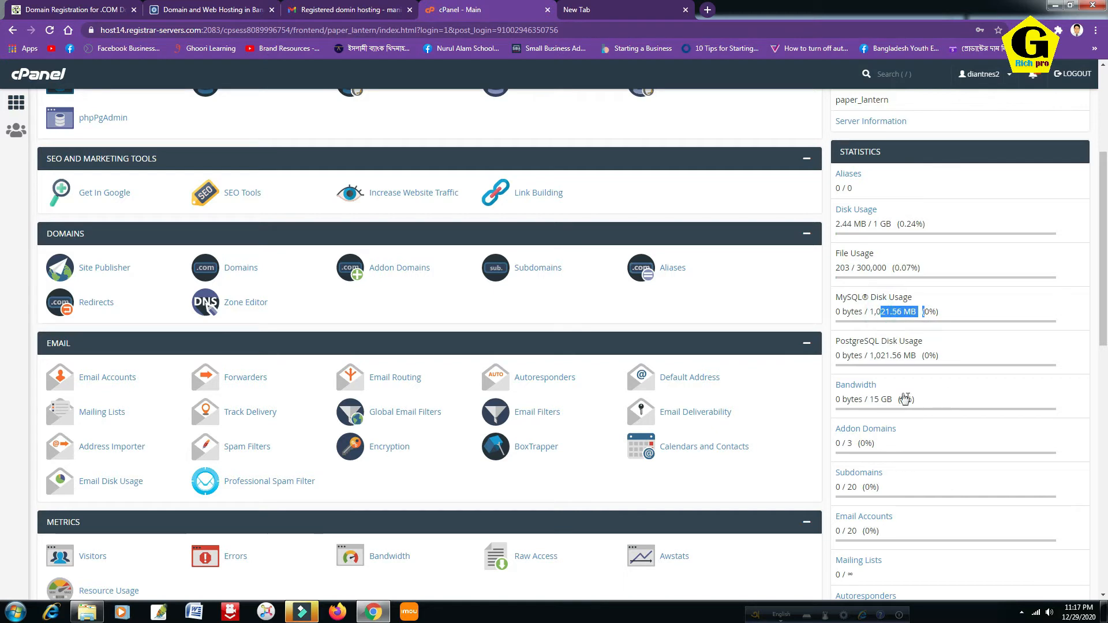
drag(840, 345, 881, 344)
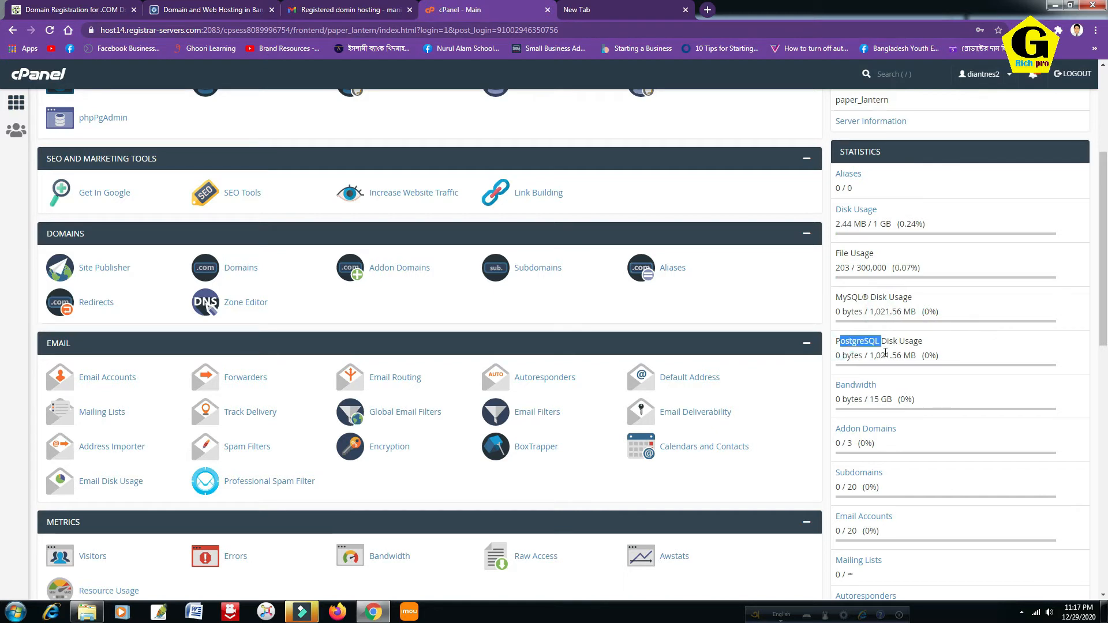
scroll(958, 427, down, 1)
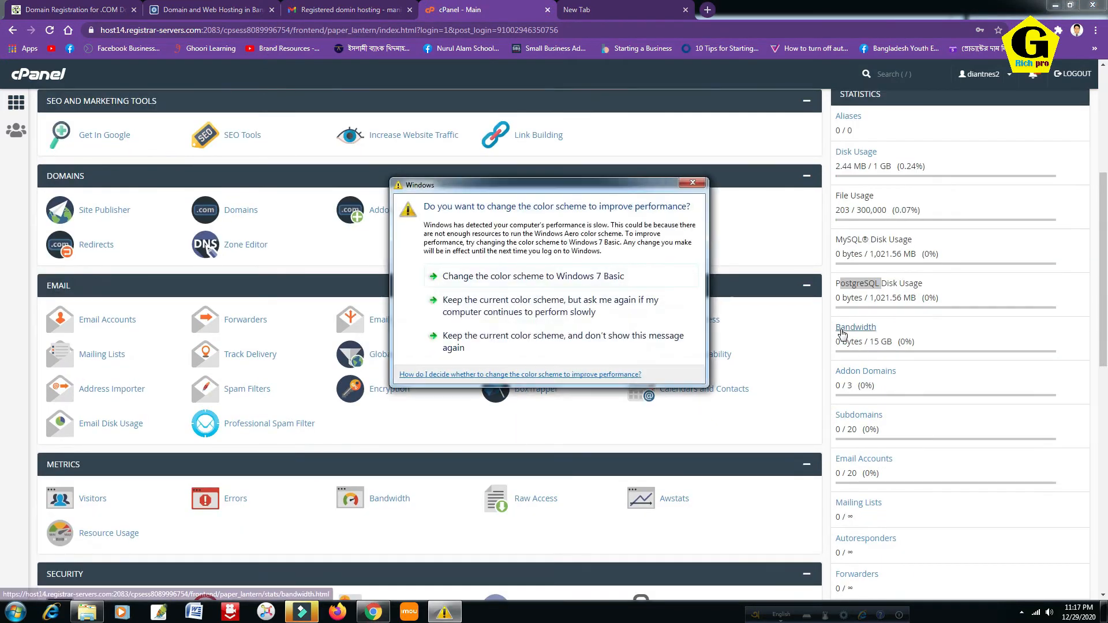
click(692, 183)
Examine the bandwidth, addon domain and subdomain limits in the cPanel statistics
click(874, 341)
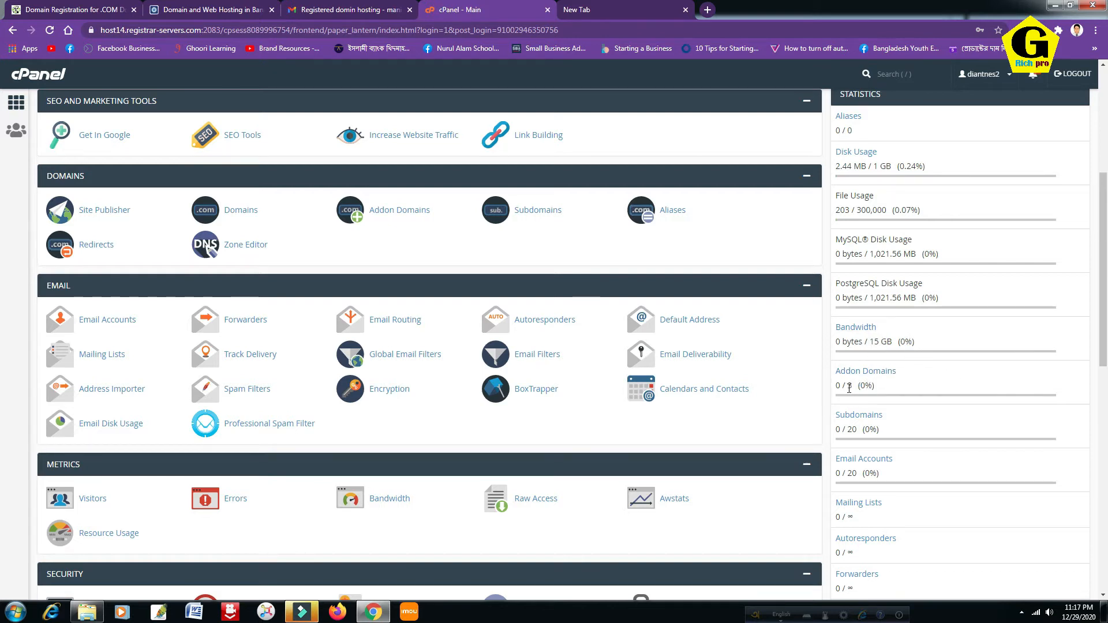
double_click(851, 383)
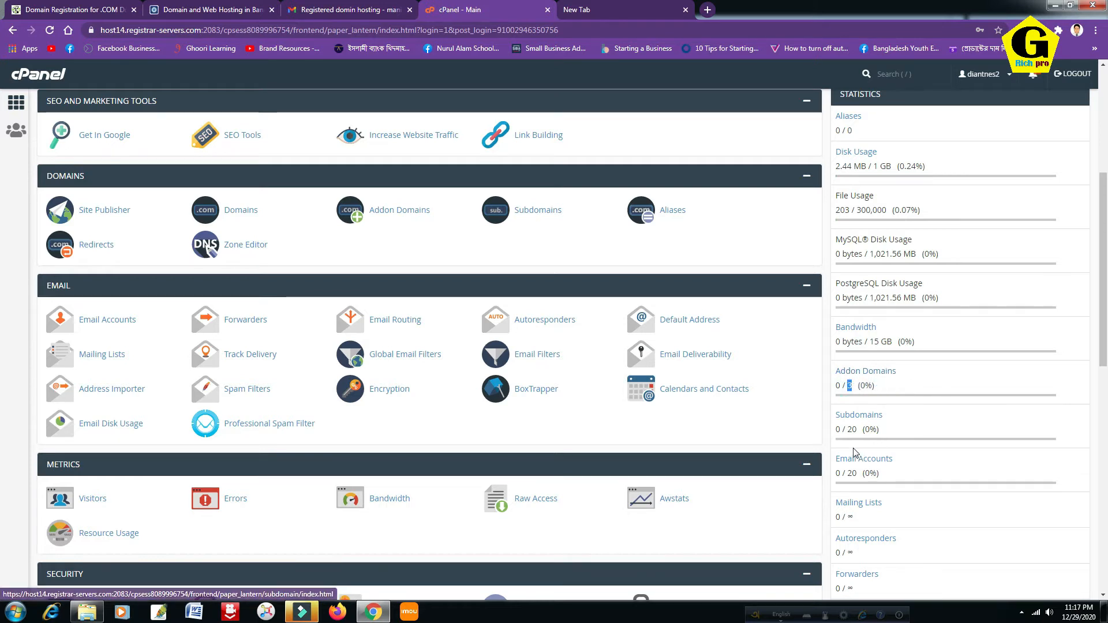
drag(846, 432, 852, 432)
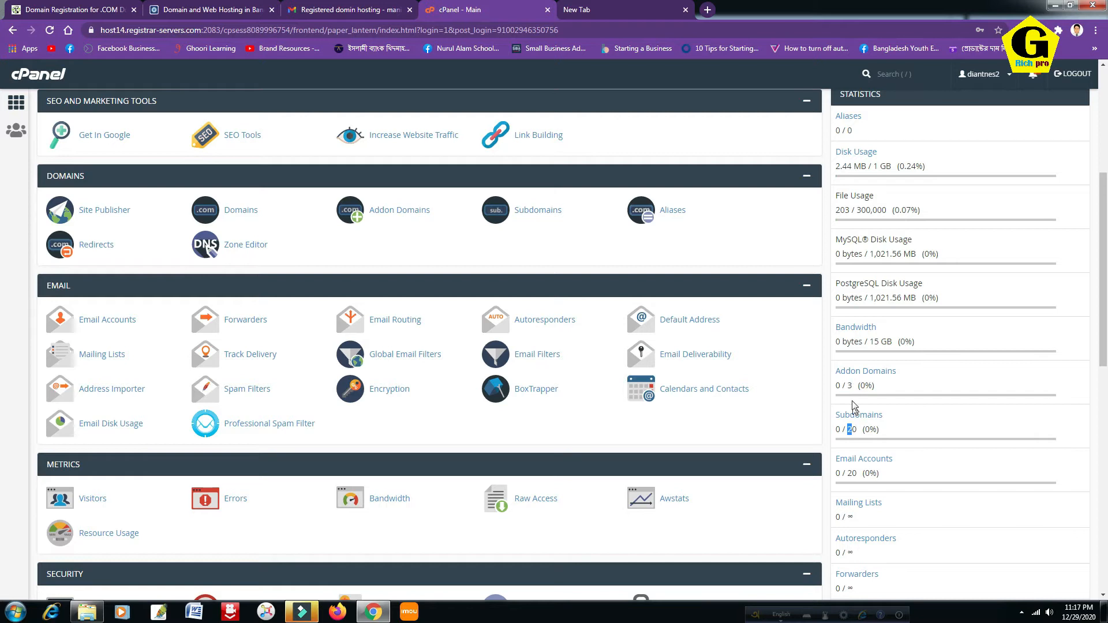
drag(845, 385, 852, 385)
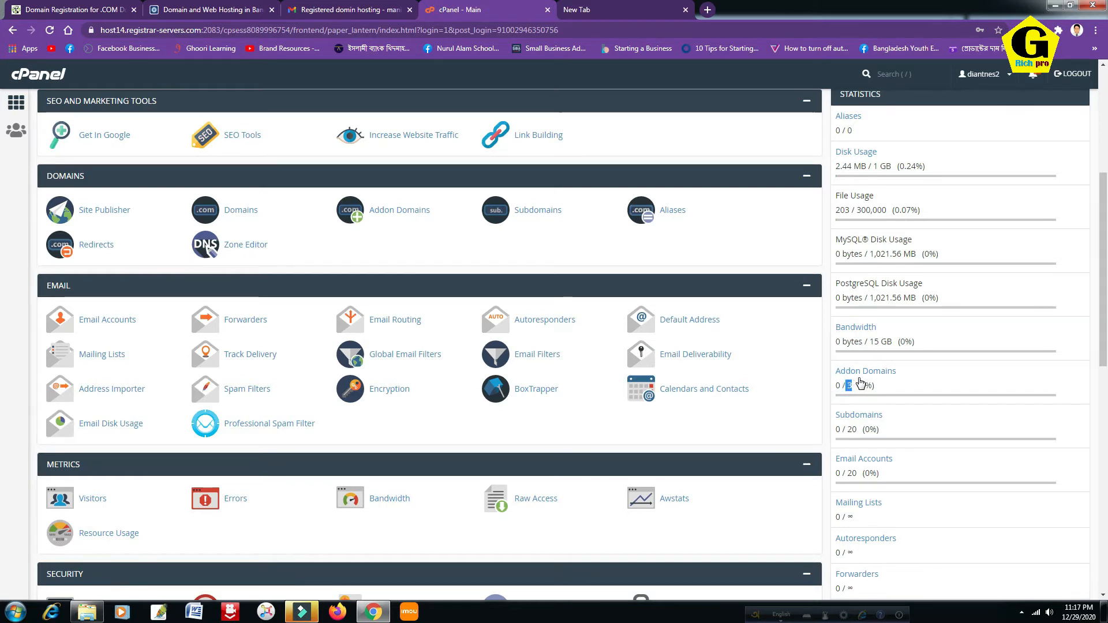
click(346, 10)
click(470, 12)
click(1068, 380)
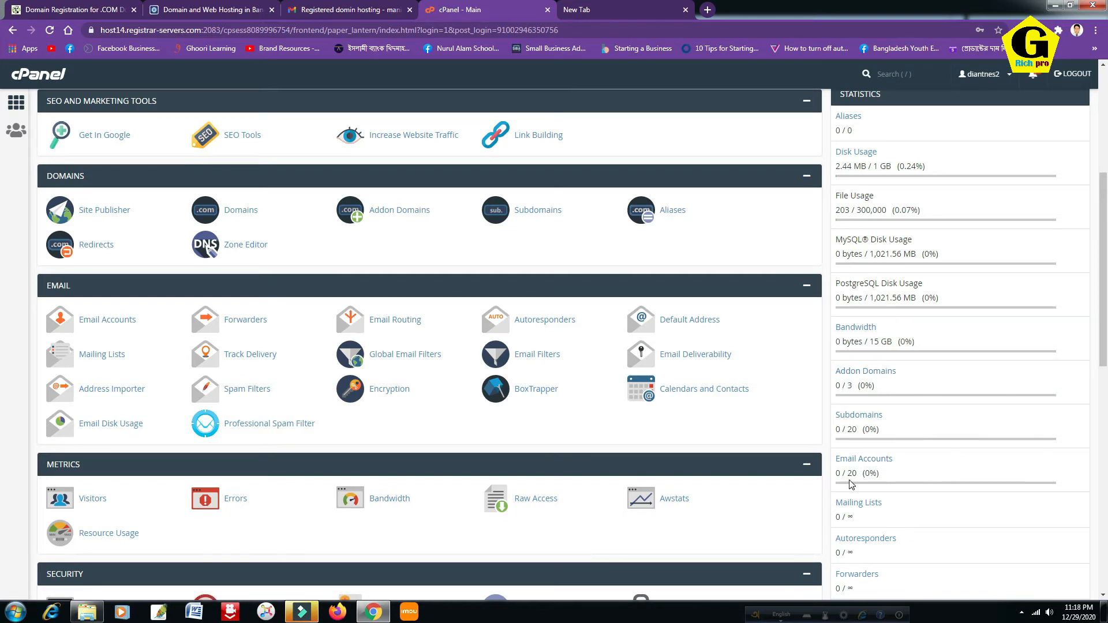
Examine the email account limit and the remaining cPanel statistics through Number Of Processes
drag(850, 475, 859, 475)
scroll(923, 514, down, 1)
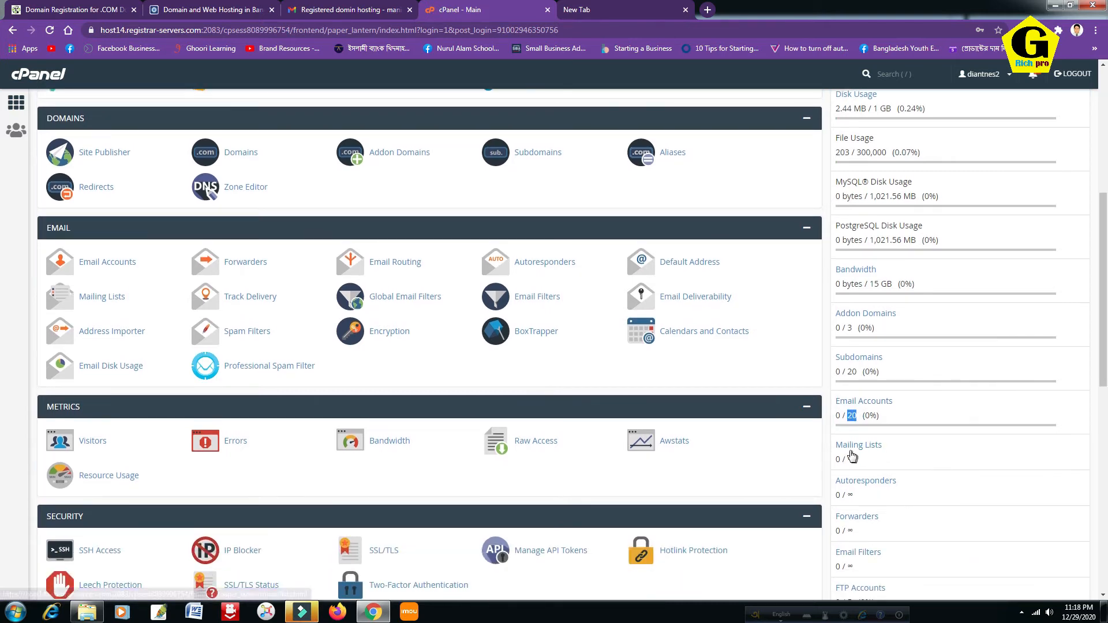
scroll(857, 508, down, 2)
scroll(870, 557, down, 2)
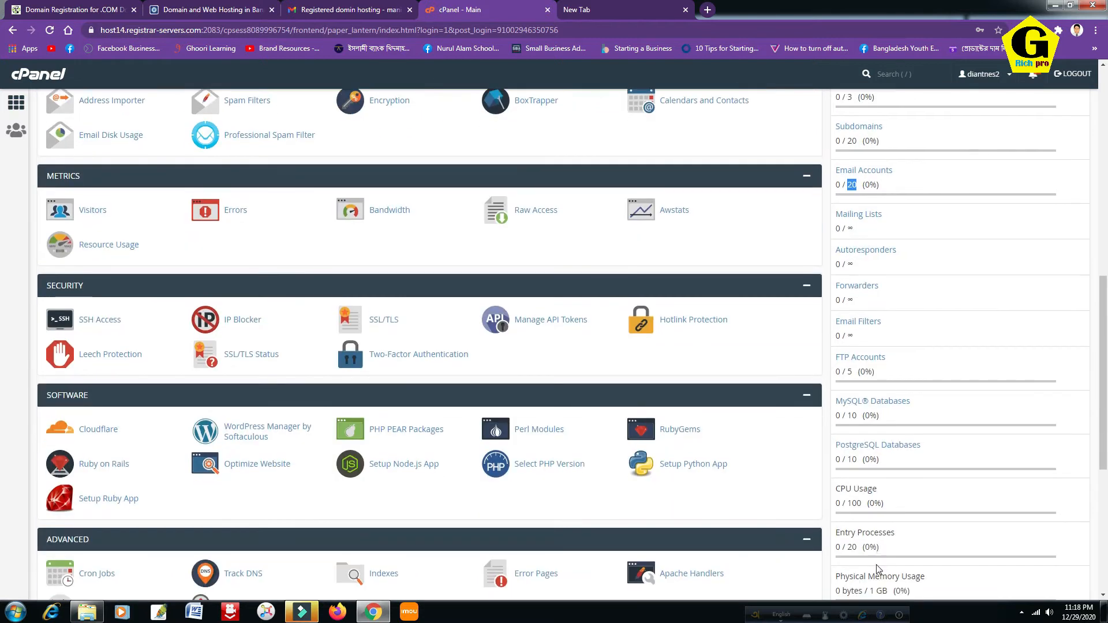
scroll(877, 565, down, 1)
scroll(865, 416, down, 2)
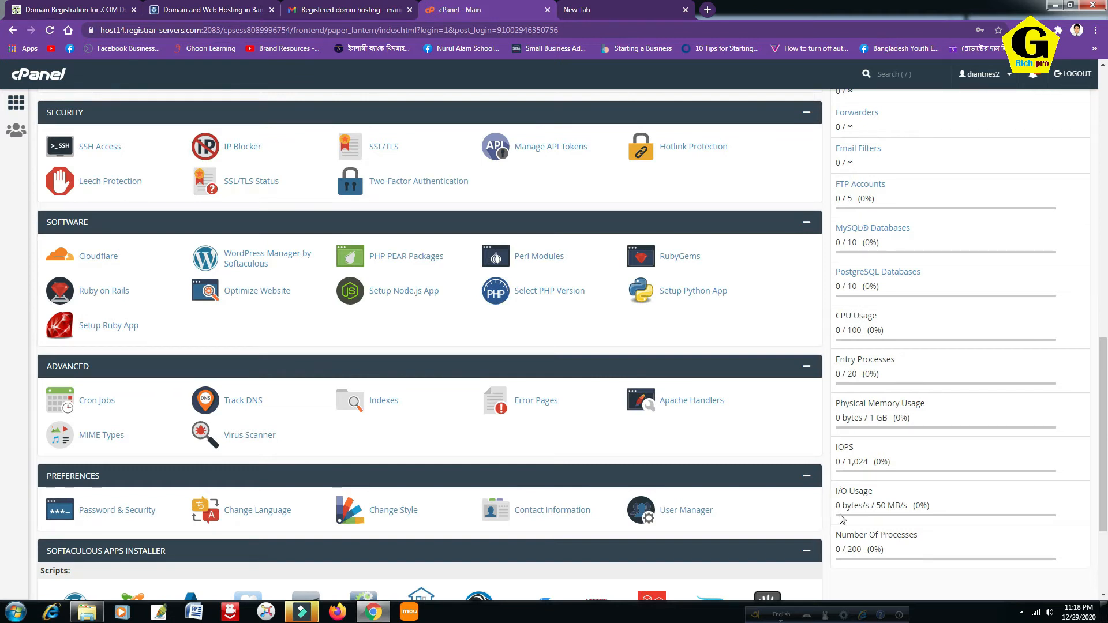
scroll(900, 311, up, 10)
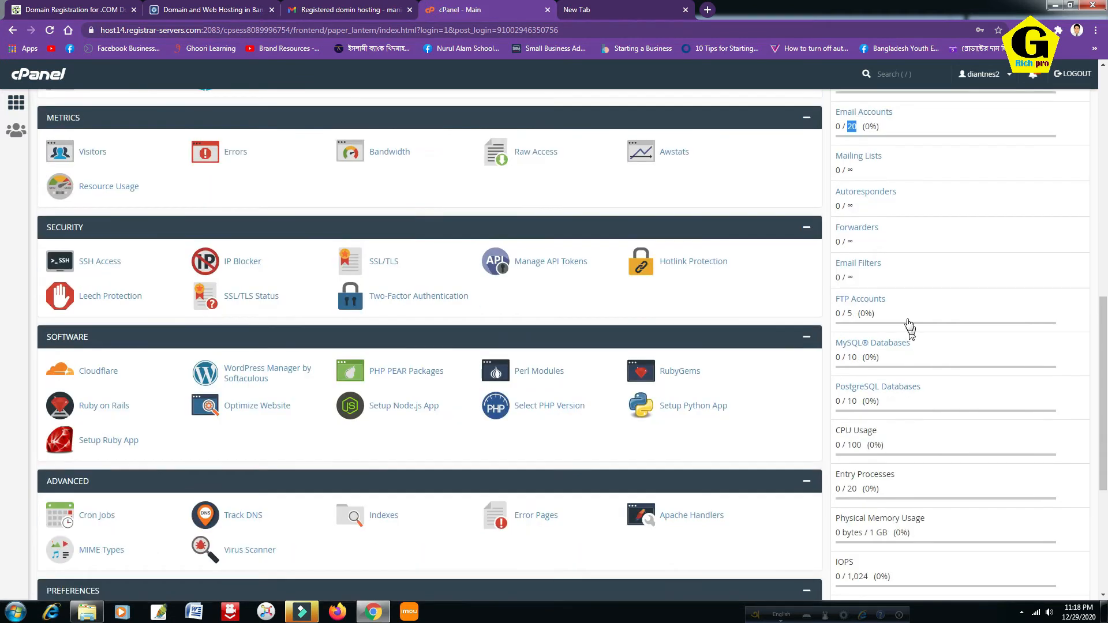
scroll(916, 250, up, 3)
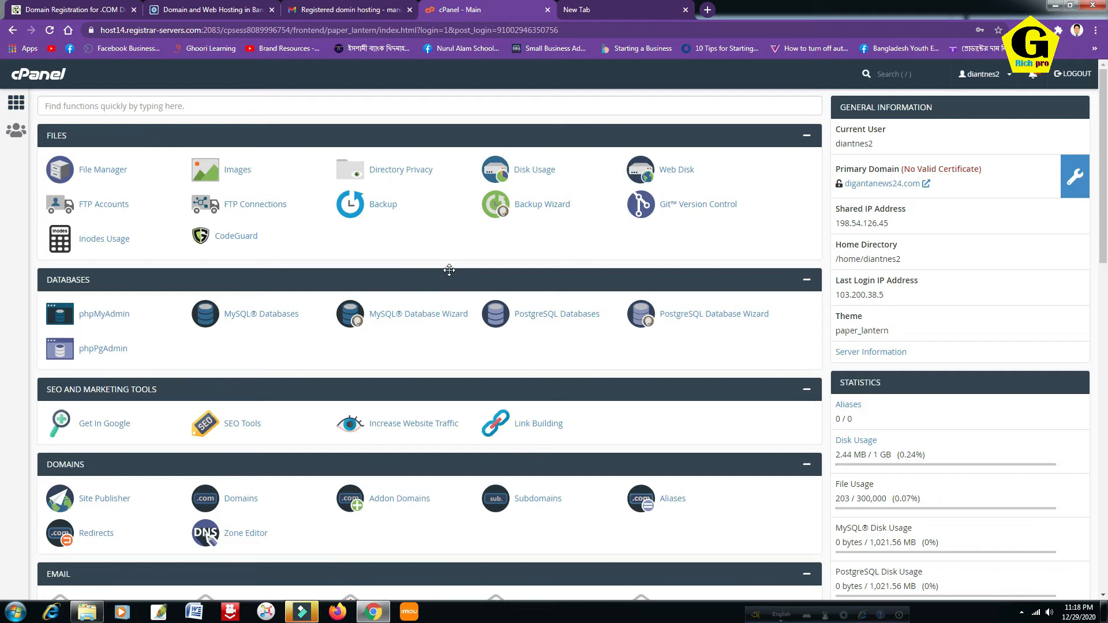
Look through the cPanel tool sections and Softaculous scripts, and return from the opened script page to the cPanel main page
scroll(449, 269, down, 7)
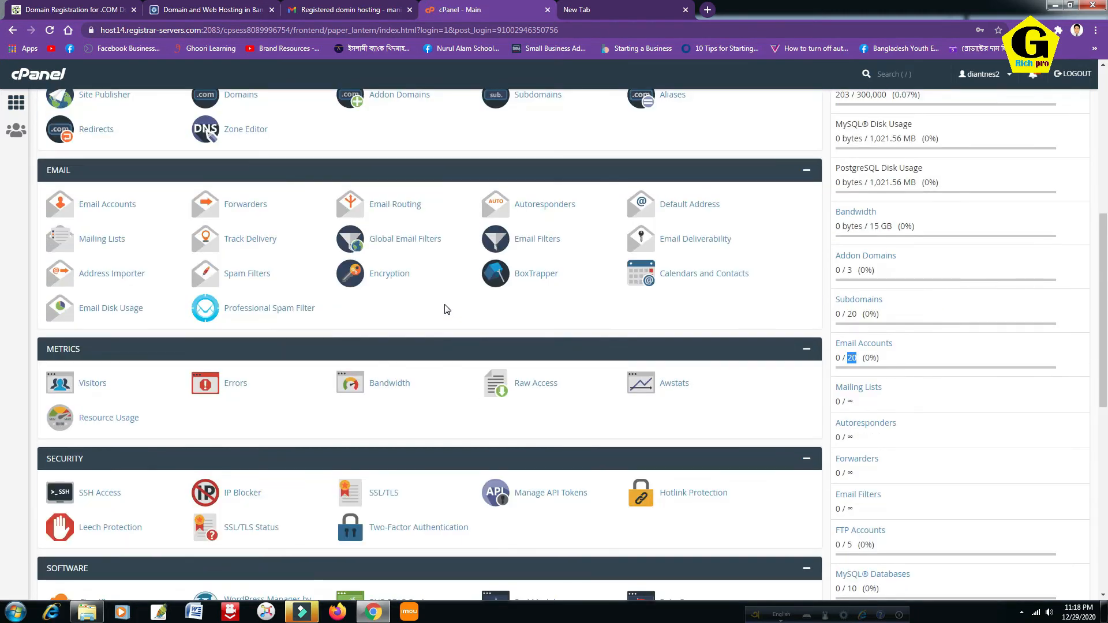
scroll(461, 310, down, 2)
scroll(352, 313, down, 7)
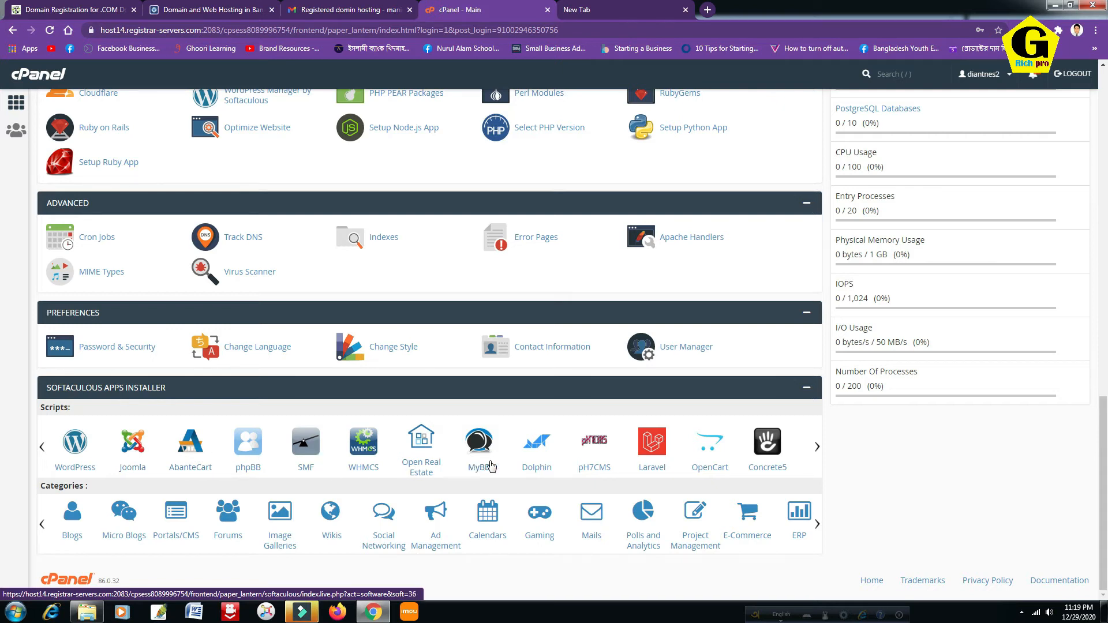
click(814, 447)
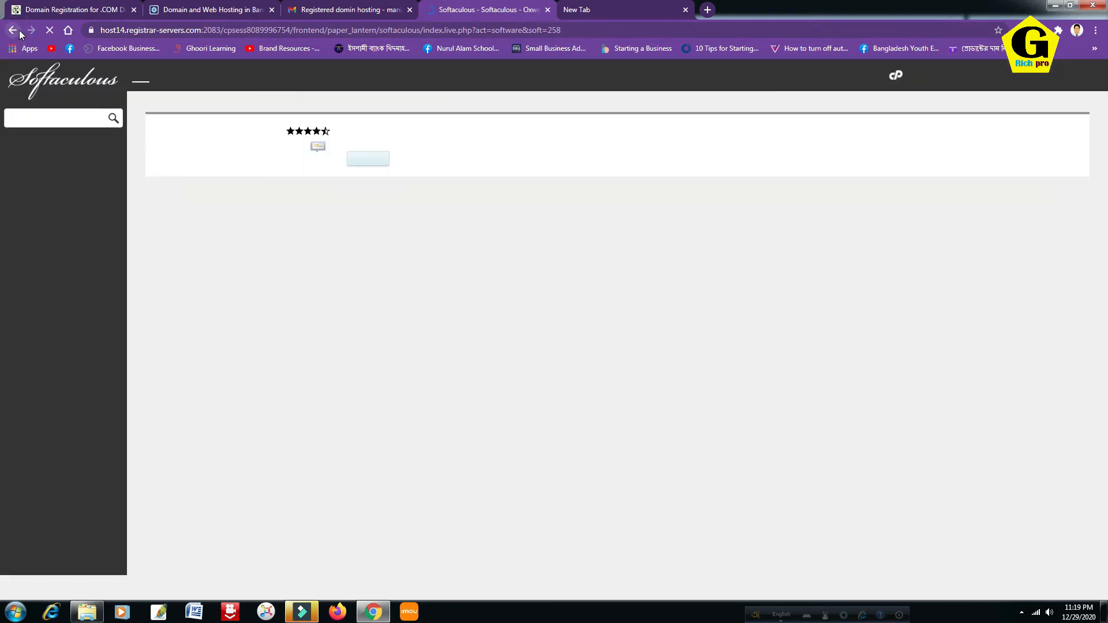
click(17, 32)
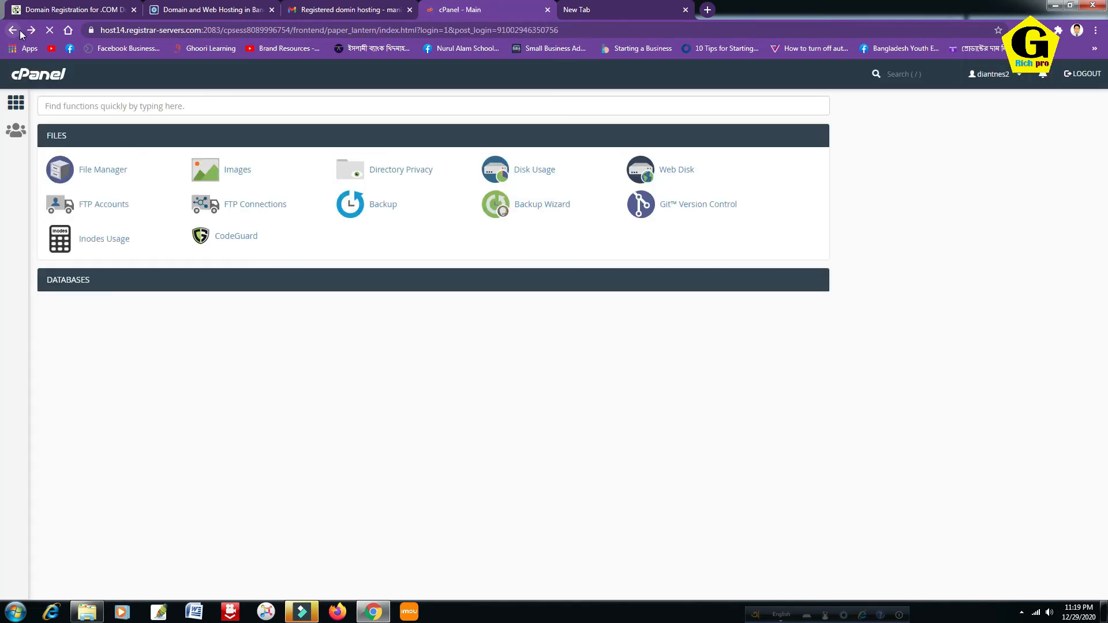
Open the WordPress script page from the Softaculous Apps Installer
scroll(358, 346, down, 6)
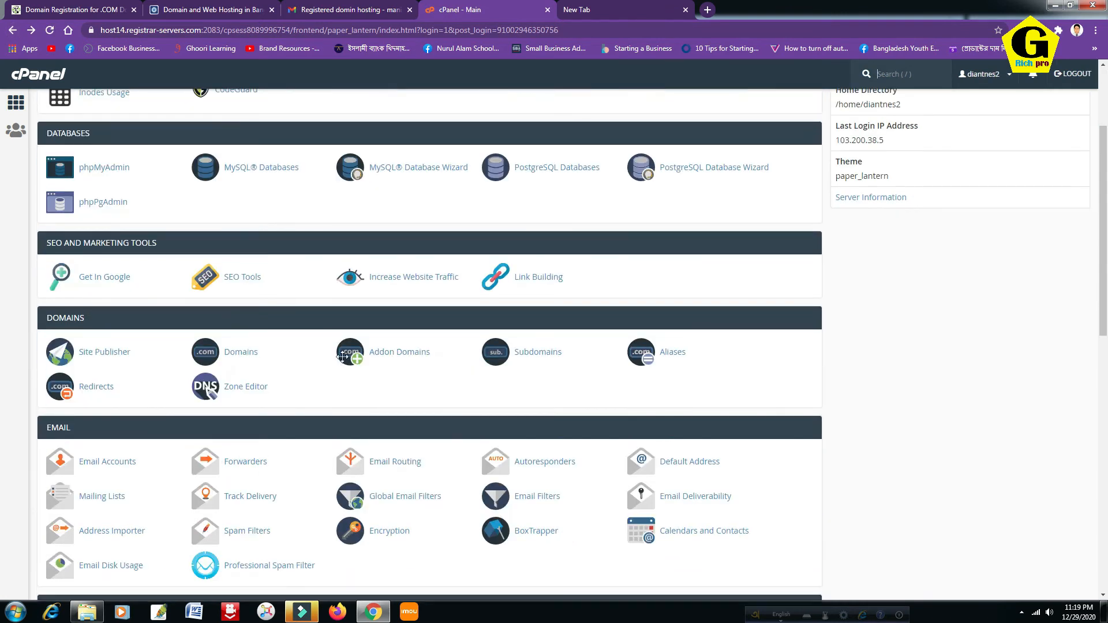
scroll(346, 364, down, 10)
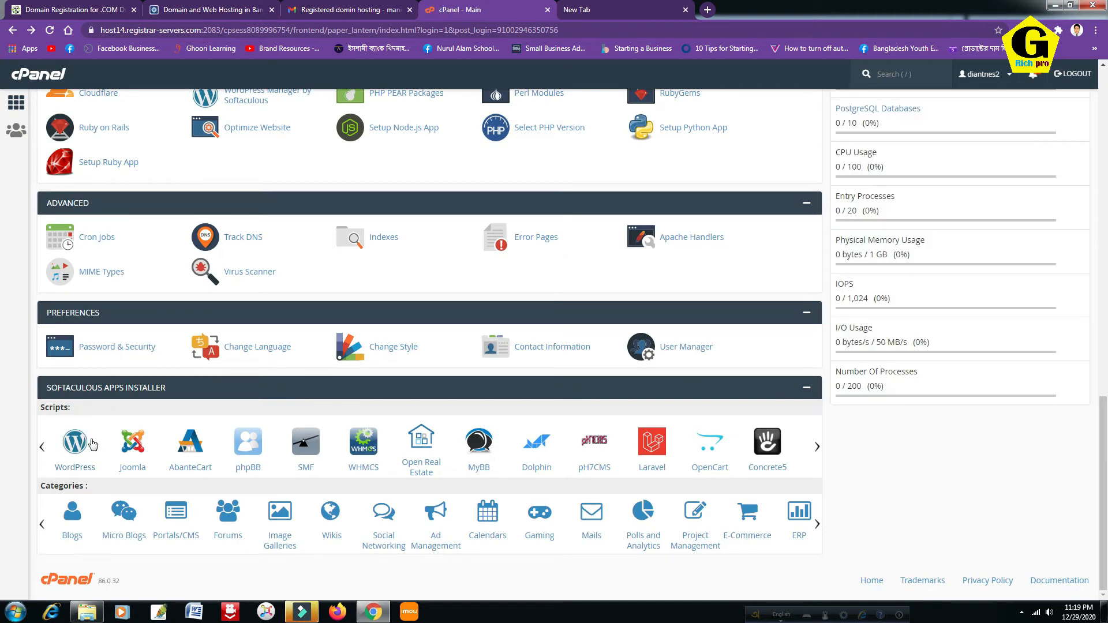
click(80, 446)
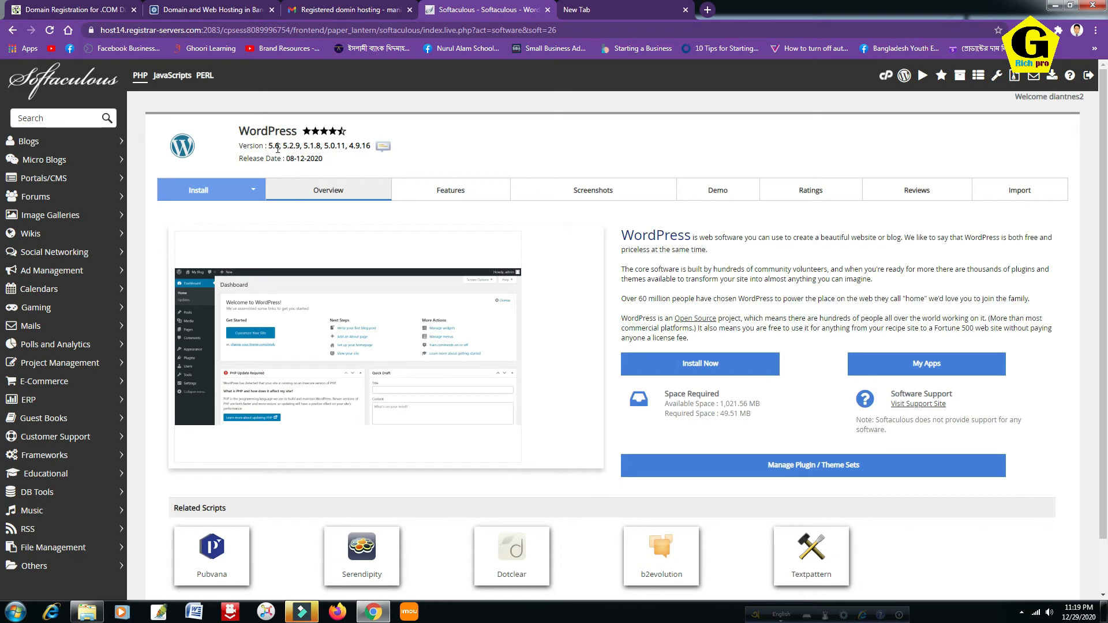
Examine the available WordPress versions, release date and overview on the Softaculous page
drag(267, 146, 373, 149)
click(437, 150)
drag(286, 159, 325, 161)
click(211, 142)
scroll(518, 271, down, 1)
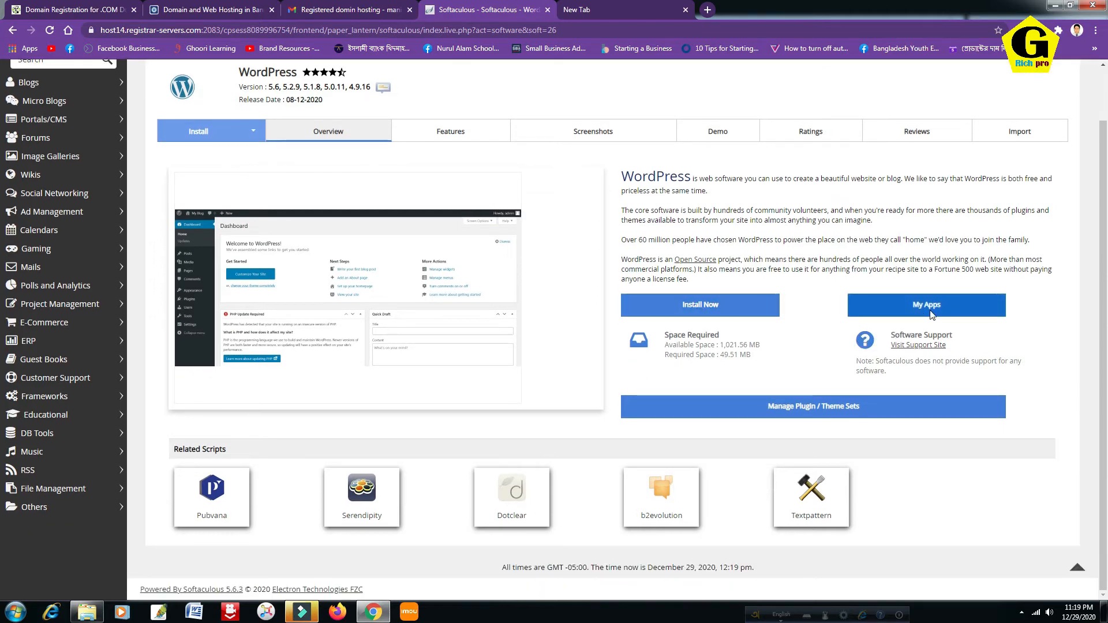
scroll(923, 317, up, 1)
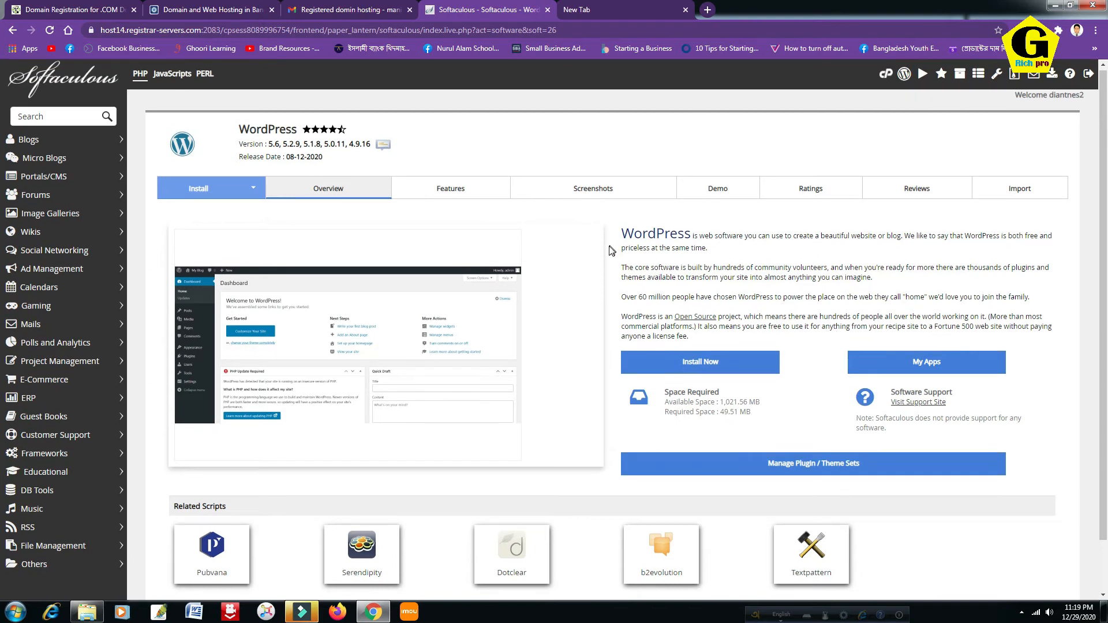
scroll(519, 300, down, 1)
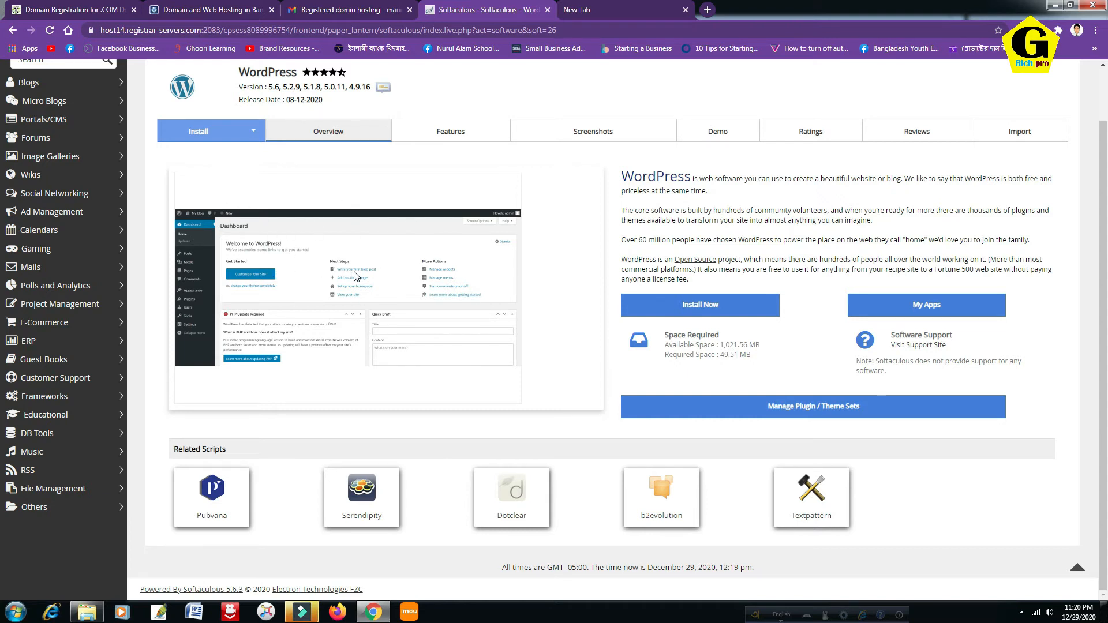
click(202, 132)
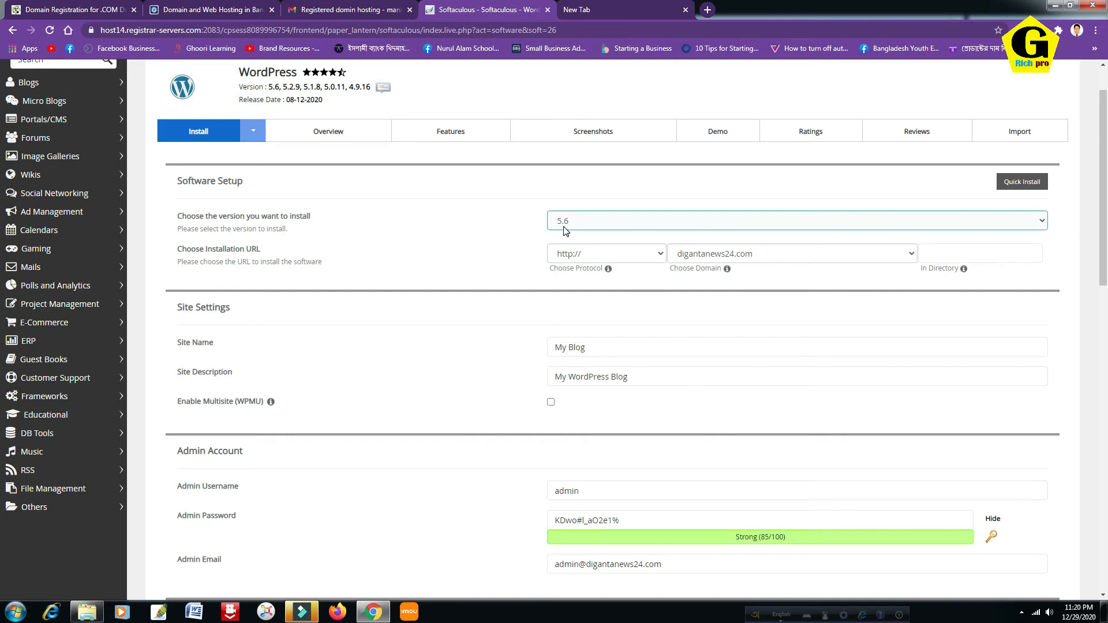
click(659, 255)
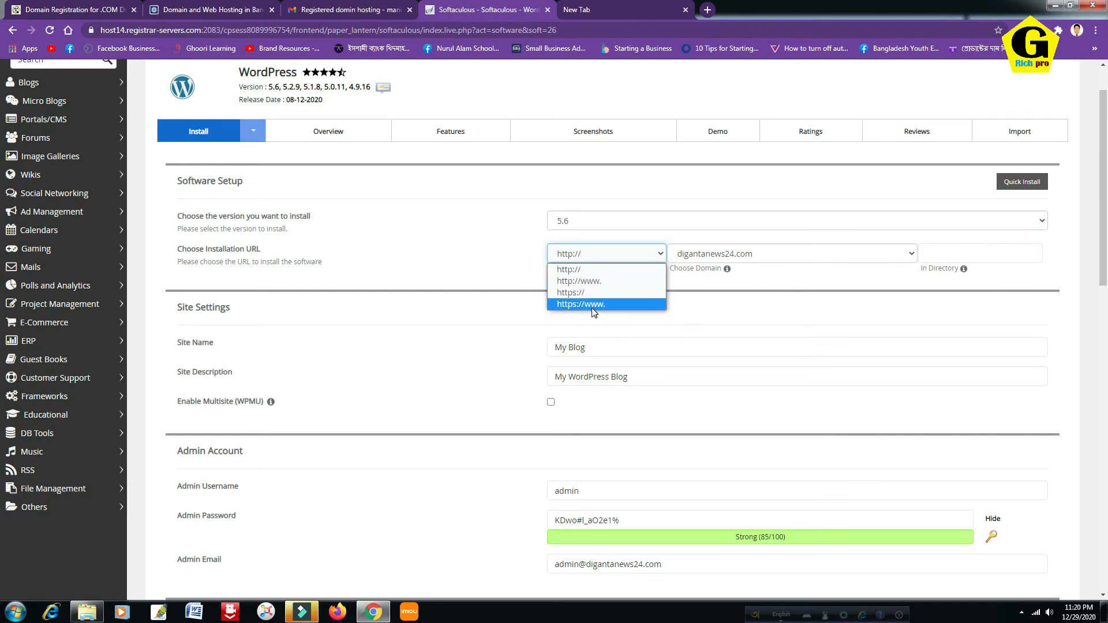
click(604, 268)
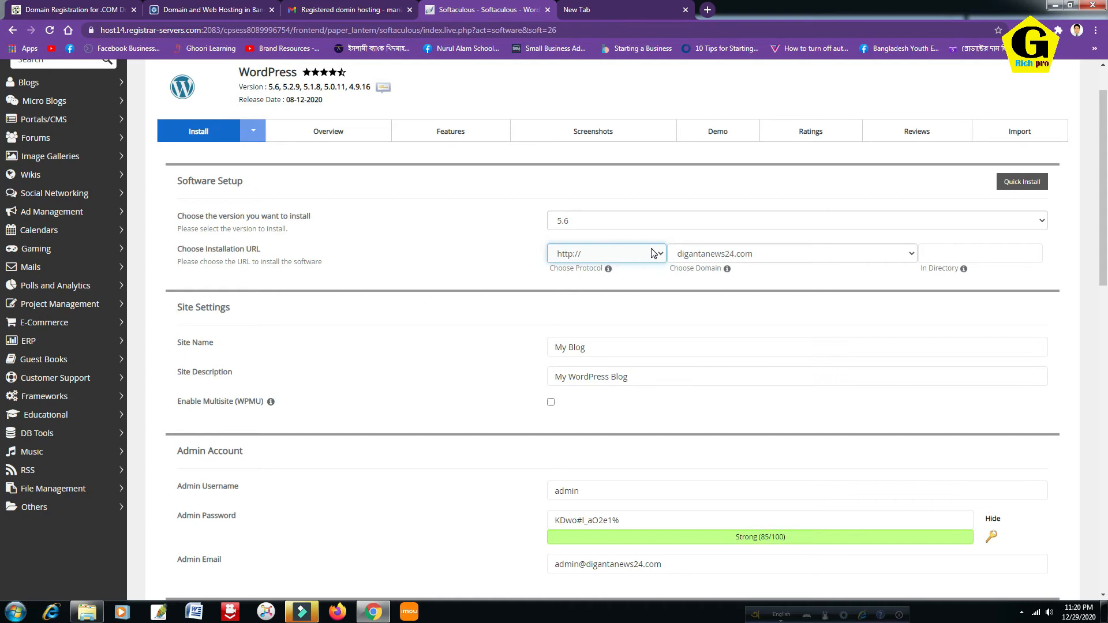
Examine the Site Name and Site Description fields in the Site Settings section
mouse_move(593, 264)
click(581, 347)
triple_click(588, 347)
click(522, 311)
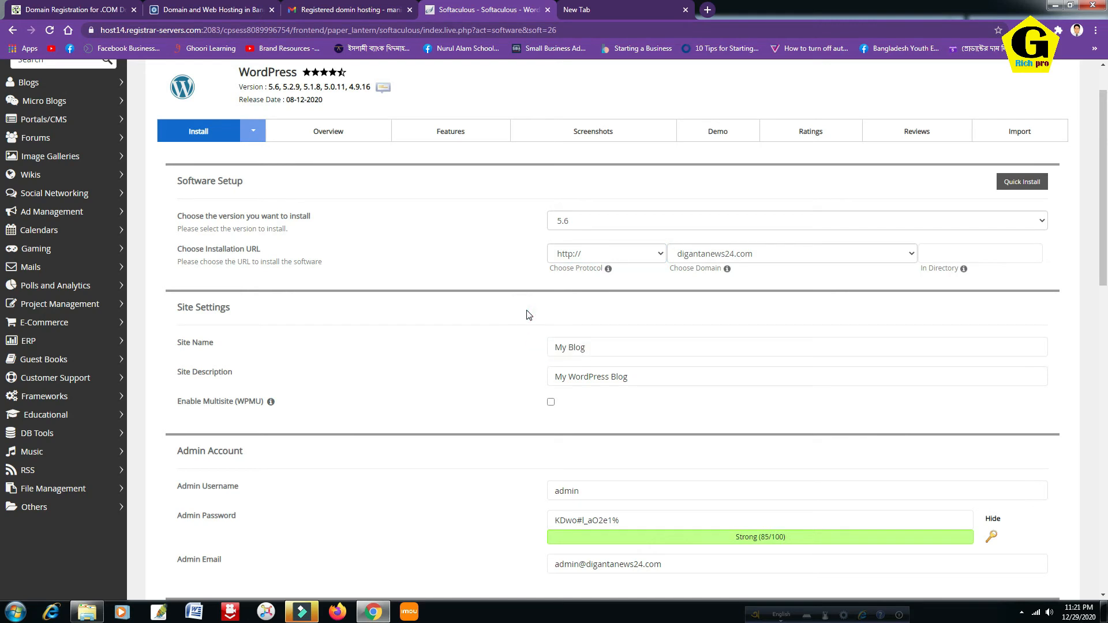
click(586, 348)
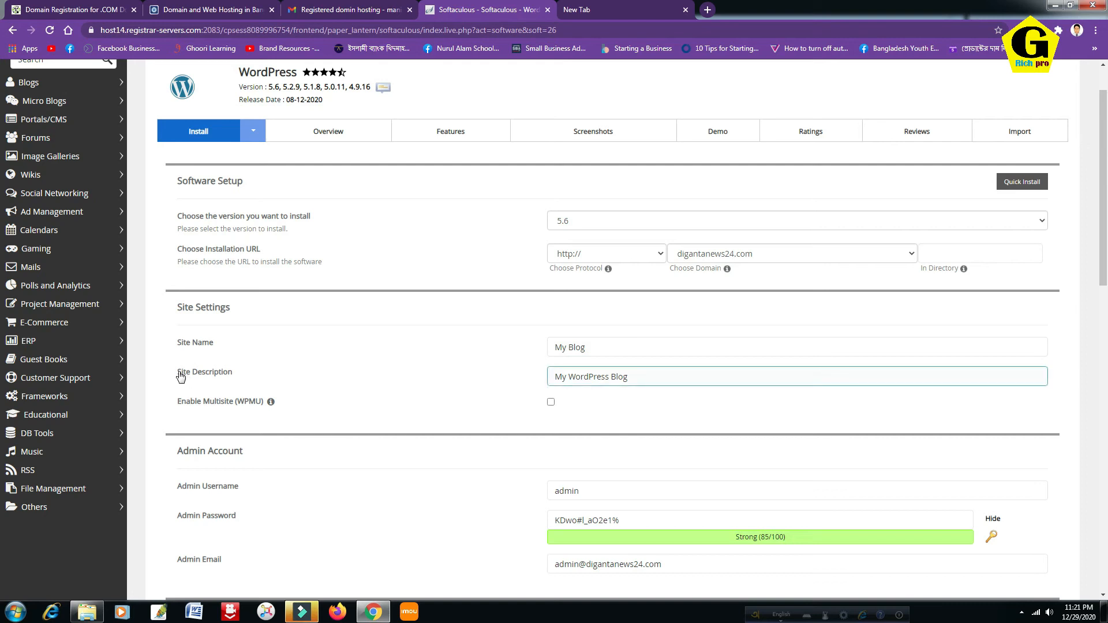
drag(642, 379, 503, 350)
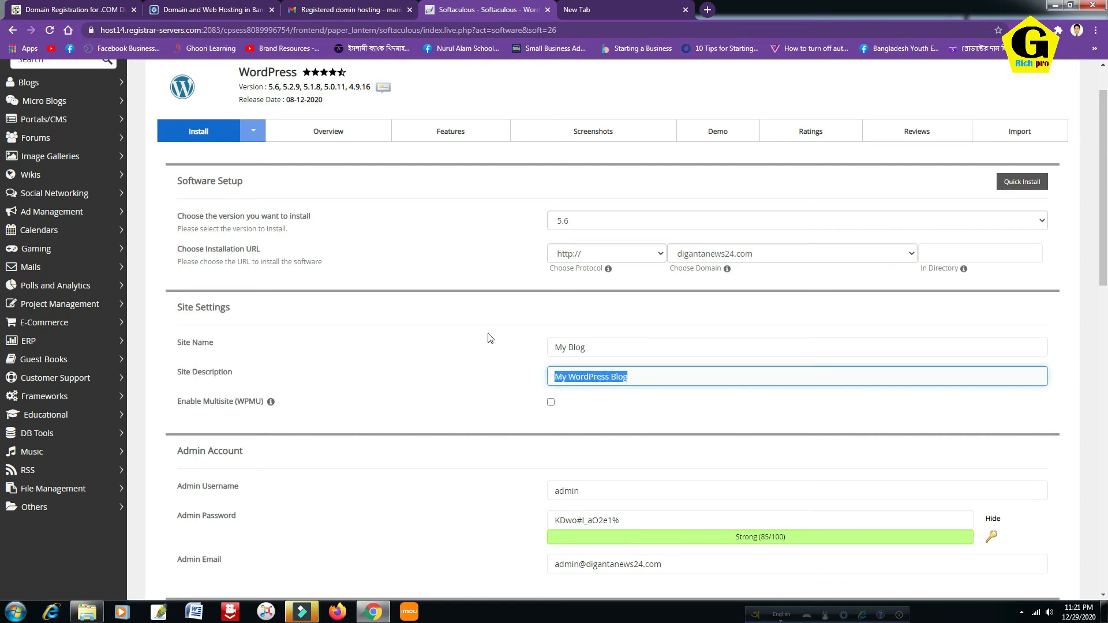
click(490, 339)
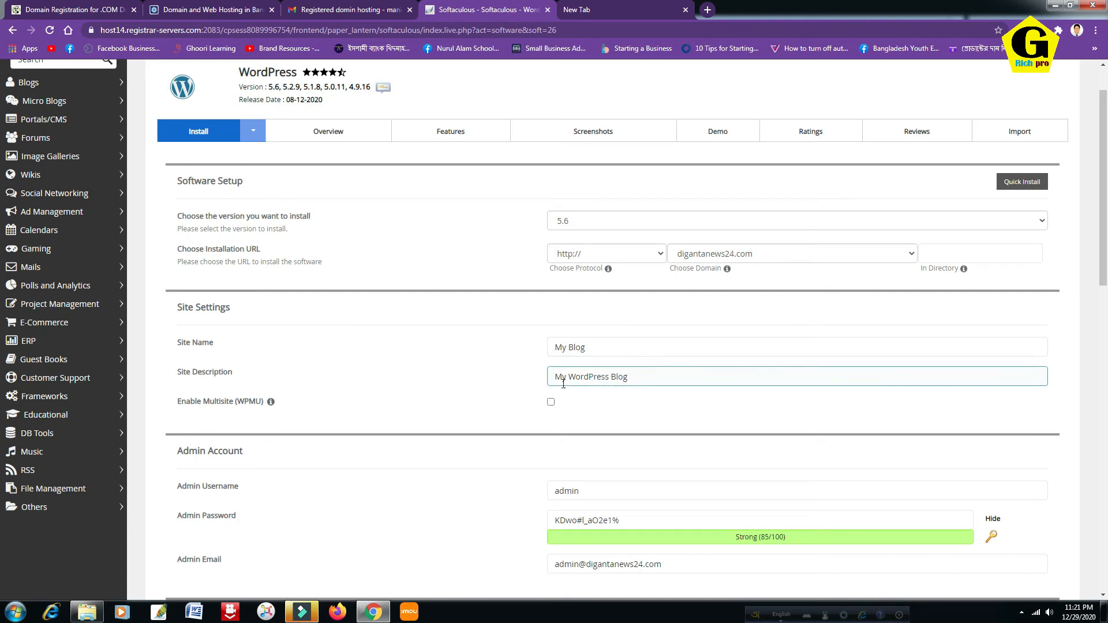
Examine the admin username, password and email fields in the Admin Account section
scroll(557, 374, down, 1)
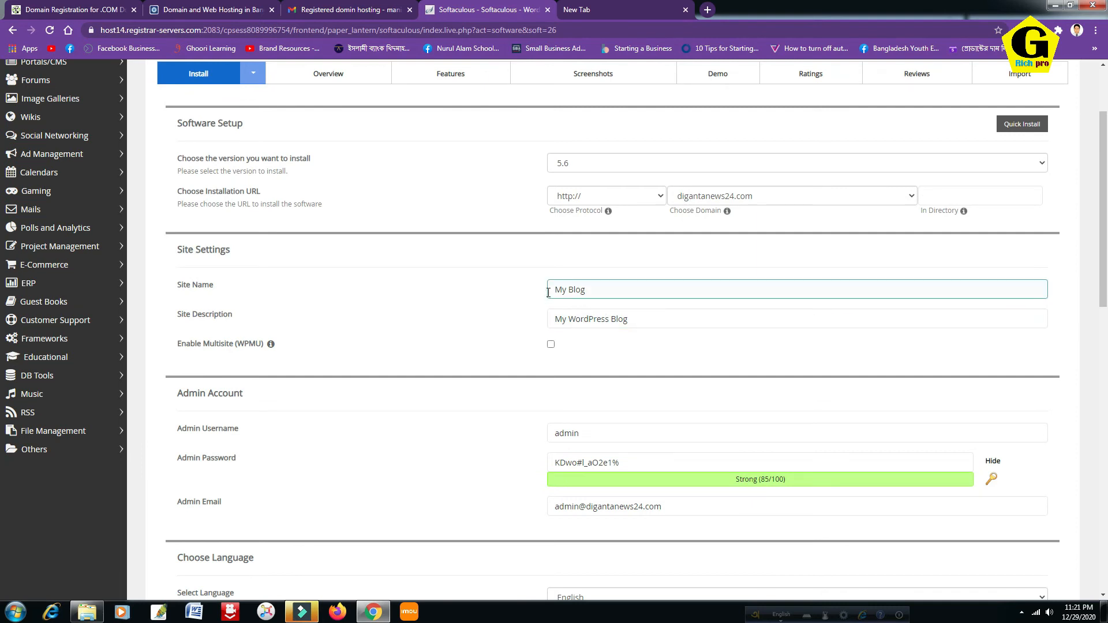
scroll(491, 309, down, 2)
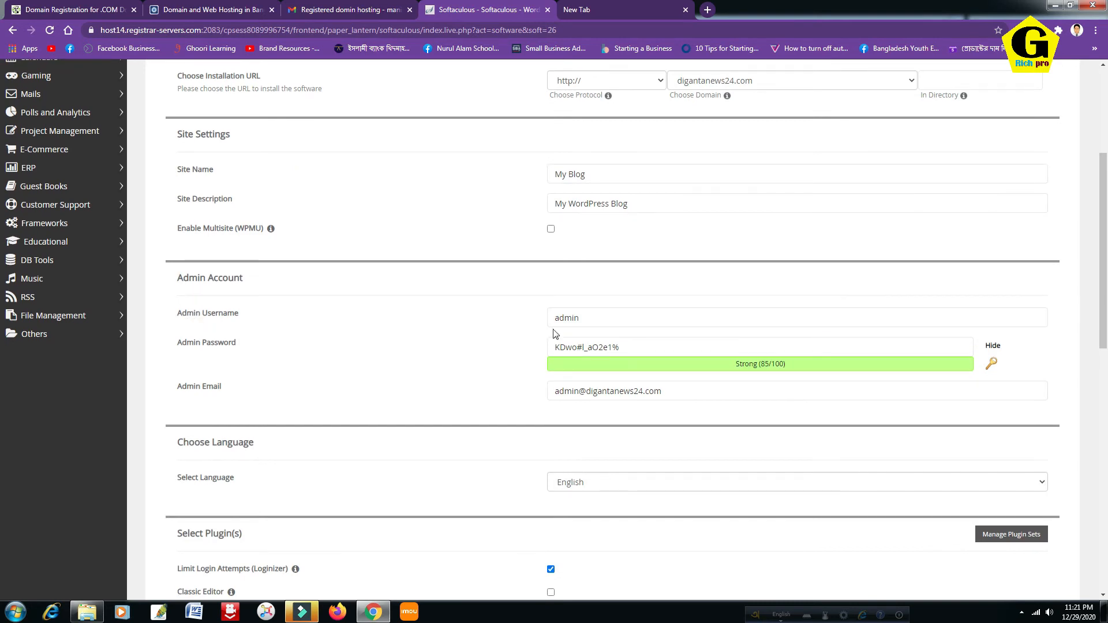
double_click(585, 318)
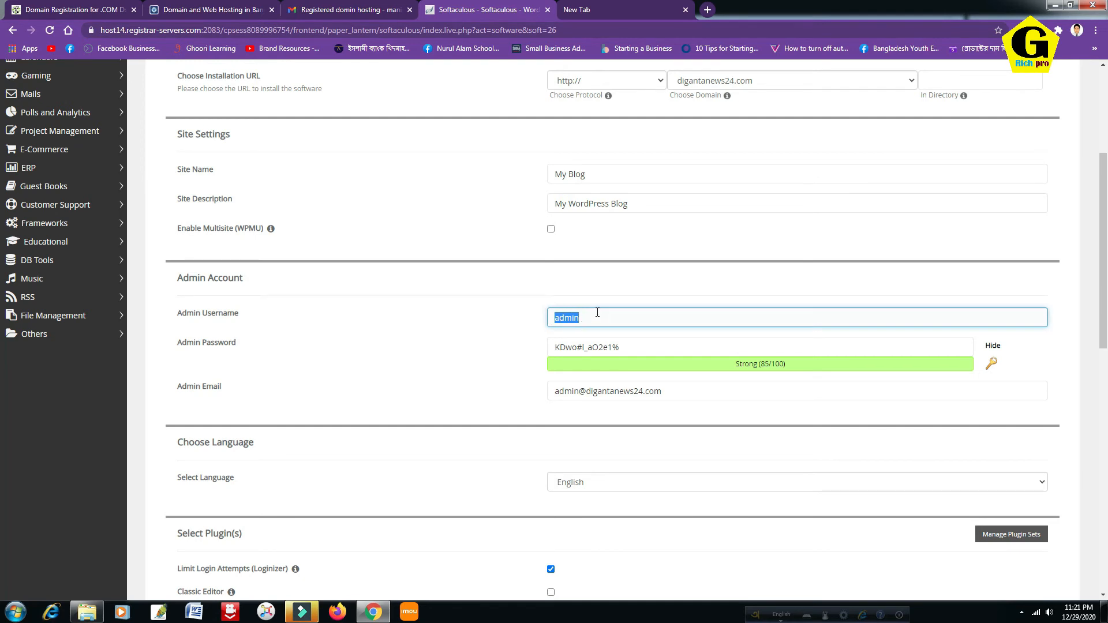
scroll(598, 314, up, 1)
scroll(597, 314, down, 1)
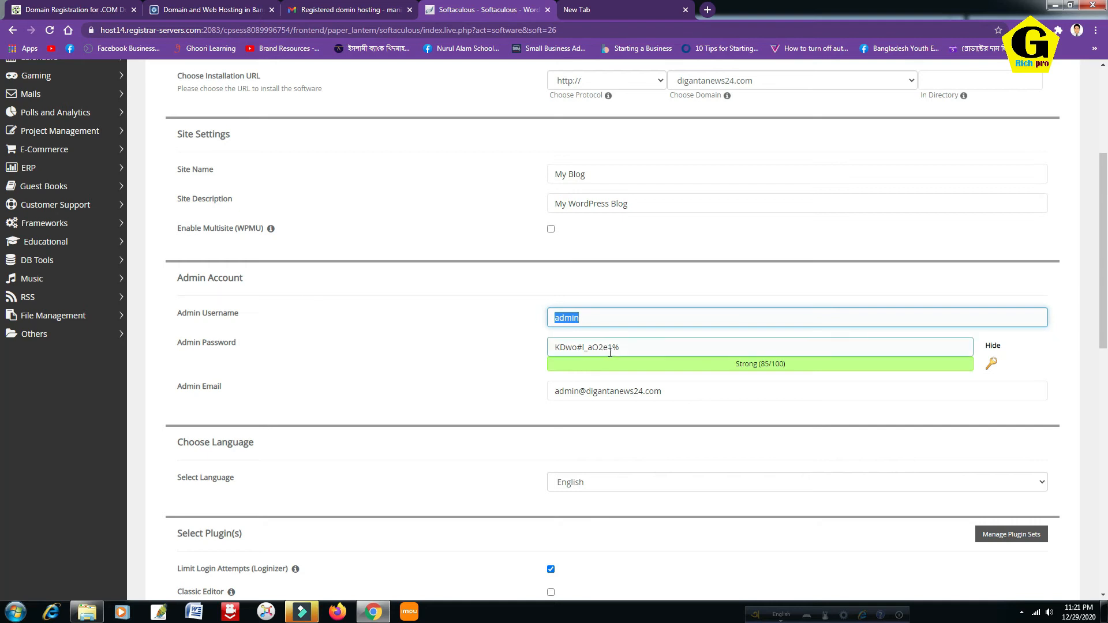
drag(624, 346, 551, 347)
click(629, 347)
click(741, 368)
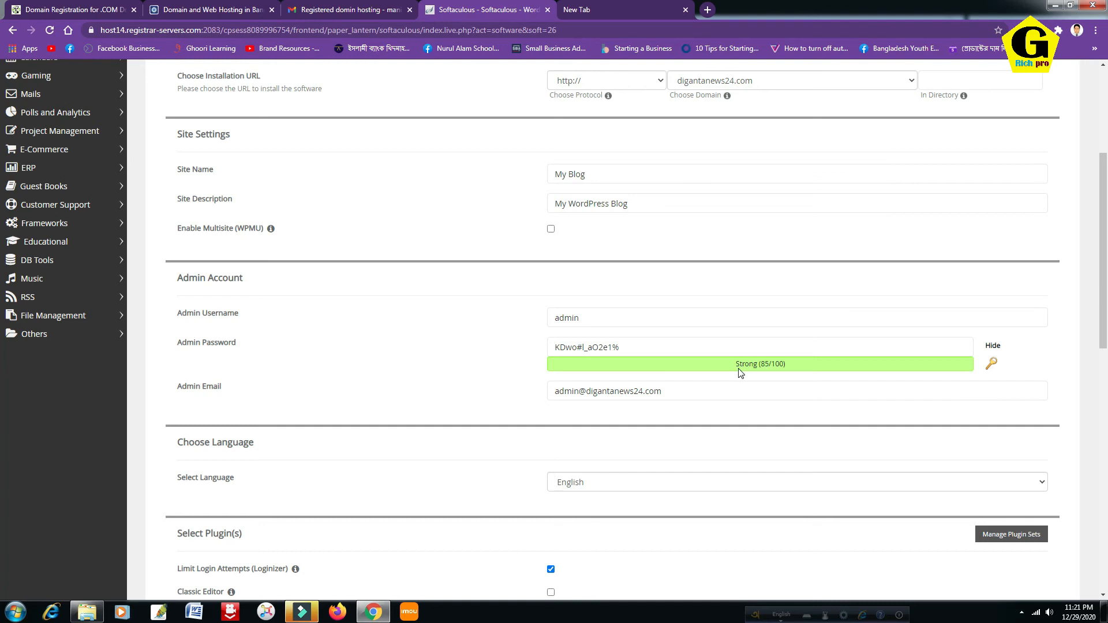
click(637, 355)
scroll(639, 351, down, 1)
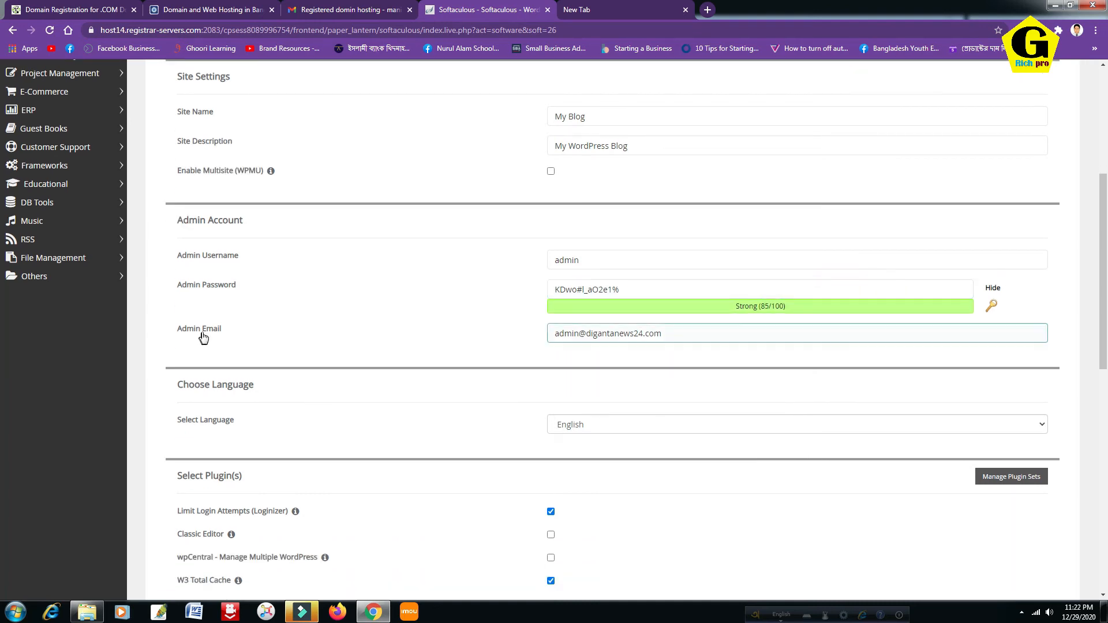
click(565, 337)
drag(554, 333, 666, 337)
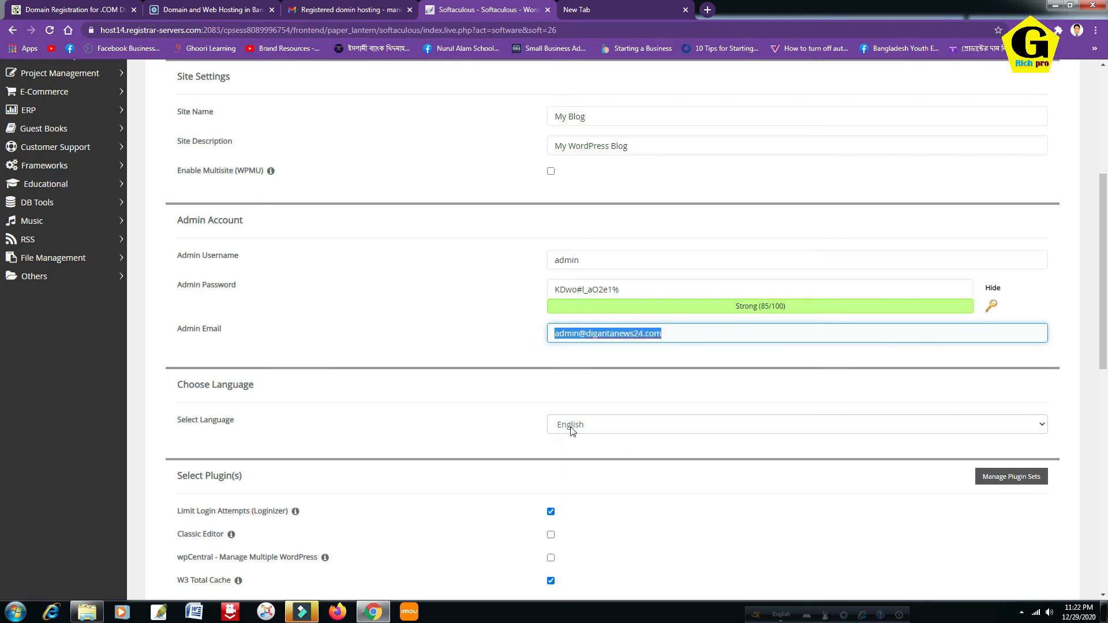
Deselect the W3 Total Cache and Limit Login Attempts (Loginizer) plugins for the installation
scroll(605, 395, down, 2)
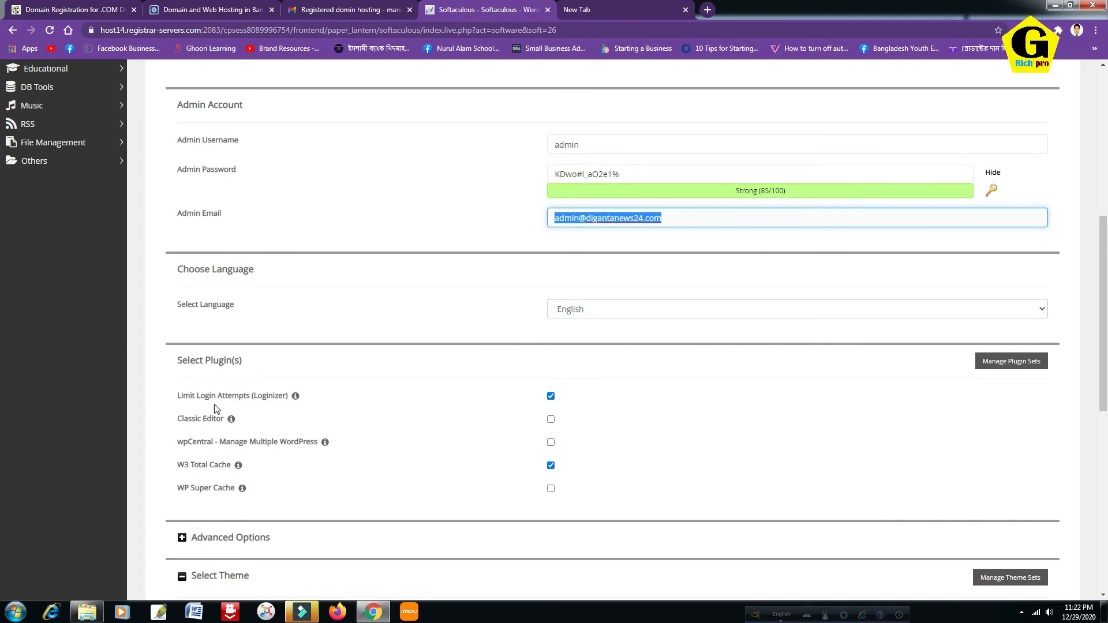
scroll(196, 406, down, 1)
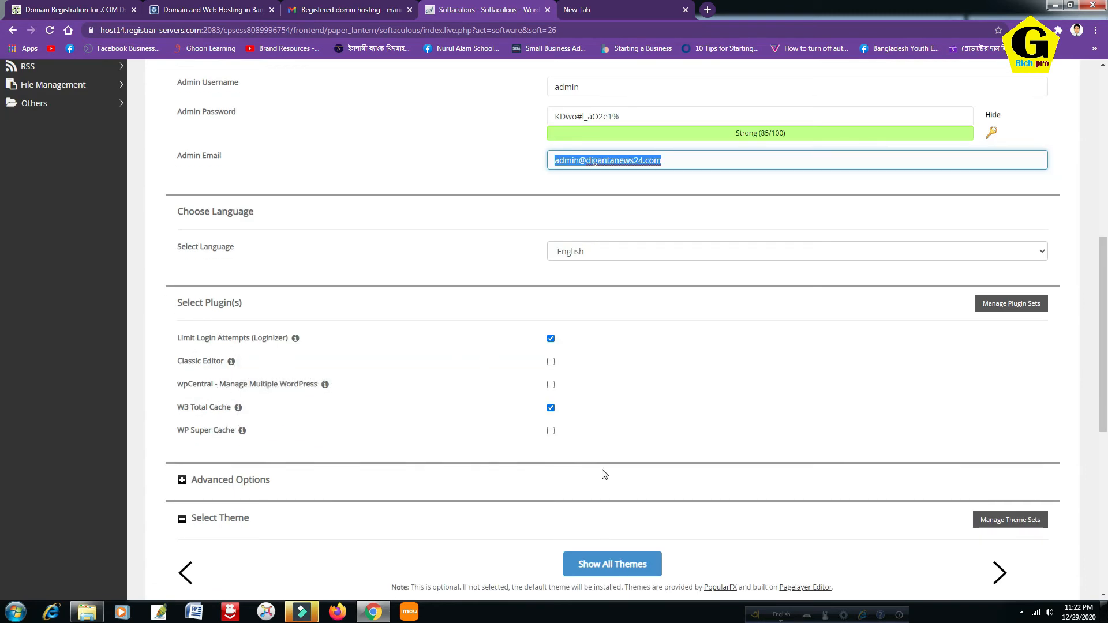
click(550, 408)
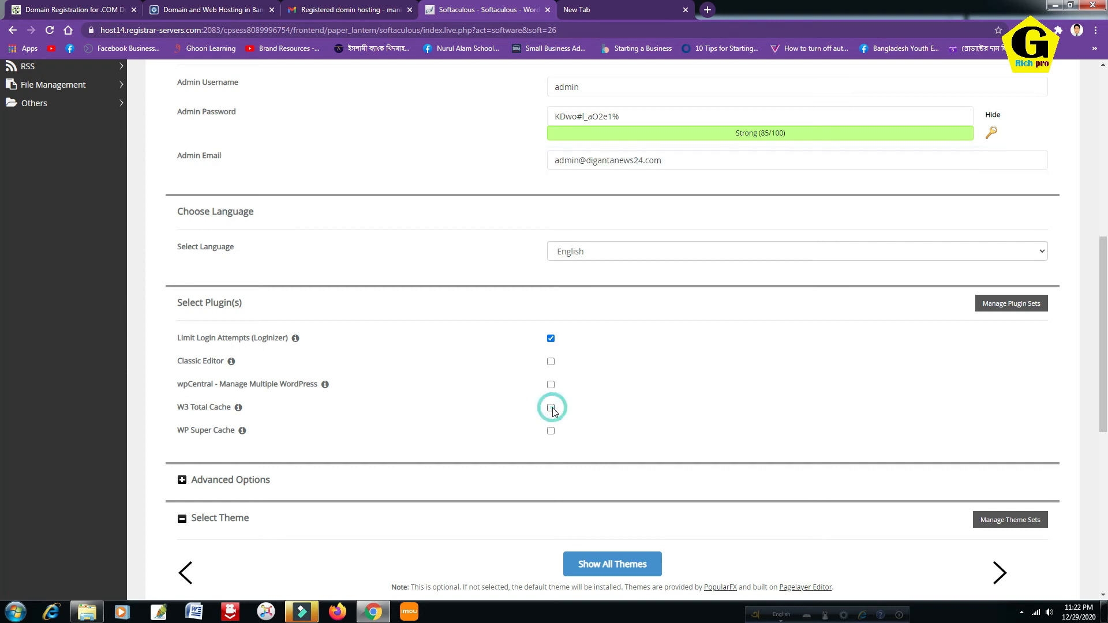
click(550, 339)
Look through the optional themes and the field for emailing the installation details at the end of the form
scroll(461, 390, down, 3)
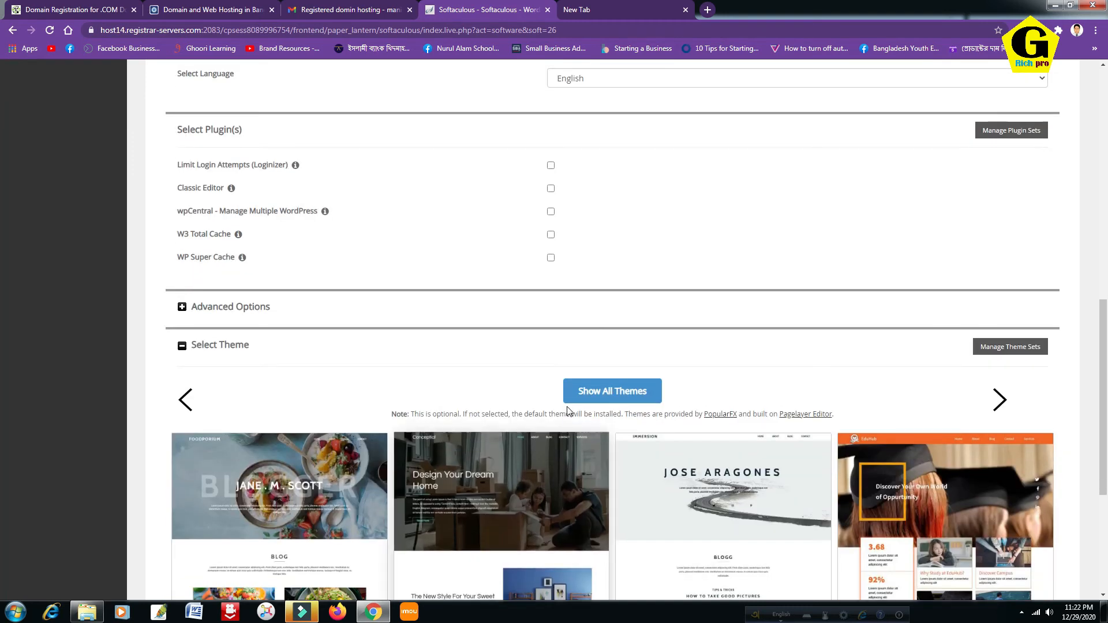
scroll(589, 398, down, 1)
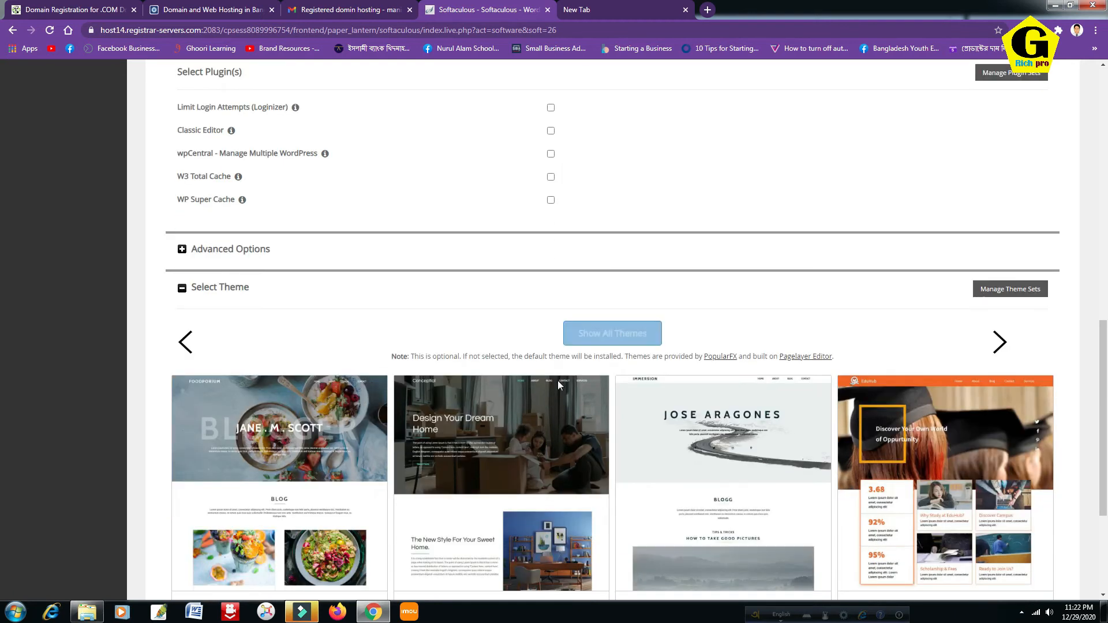
scroll(502, 439, down, 2)
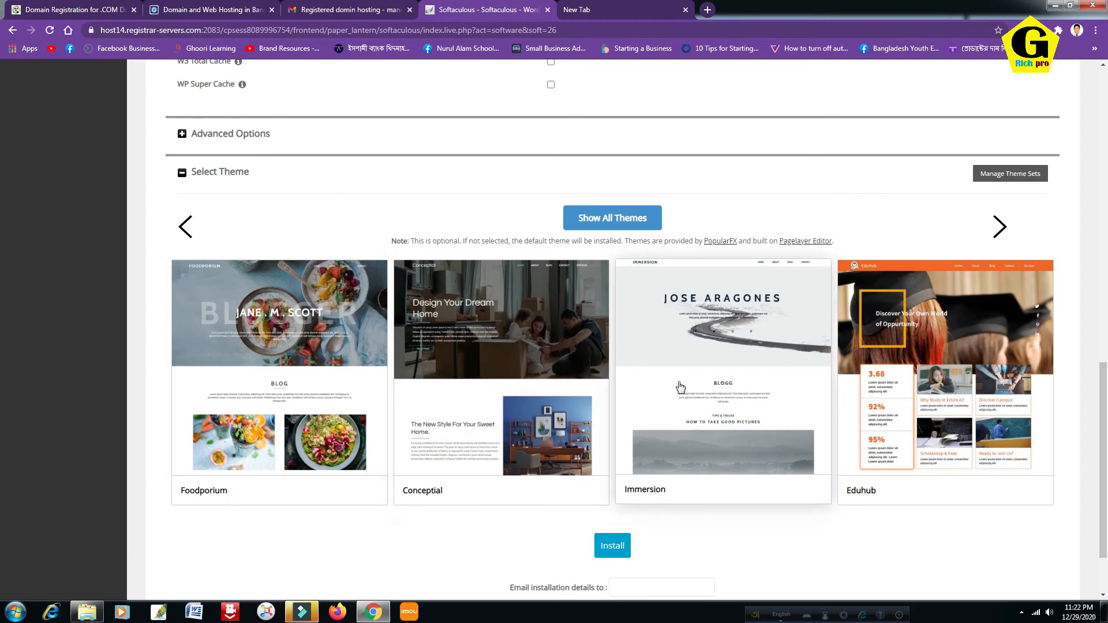
scroll(744, 369, down, 2)
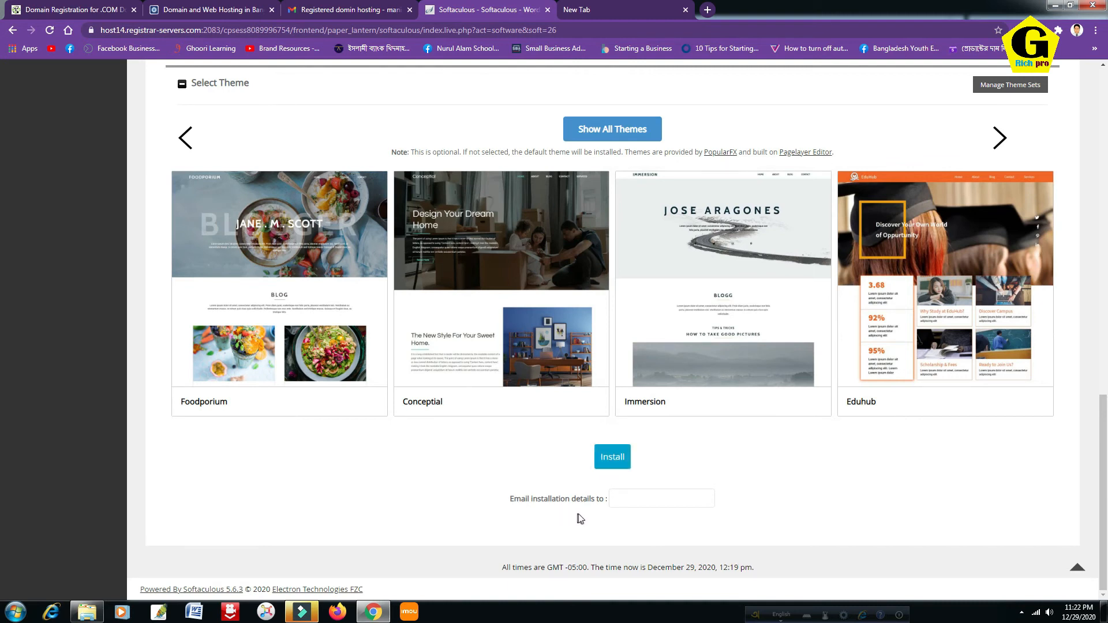
click(620, 506)
Review the form up to Software Setup, return to the Admin Account fields, and dismiss the Windows color scheme prompt
scroll(621, 495, up, 15)
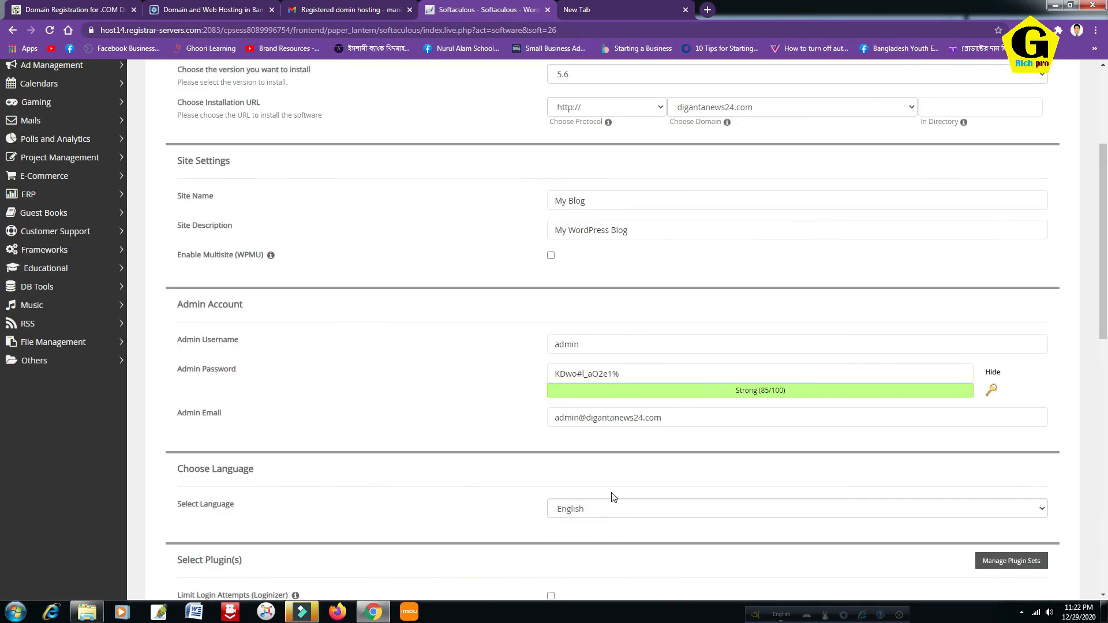
scroll(612, 495, up, 1)
scroll(600, 478, up, 2)
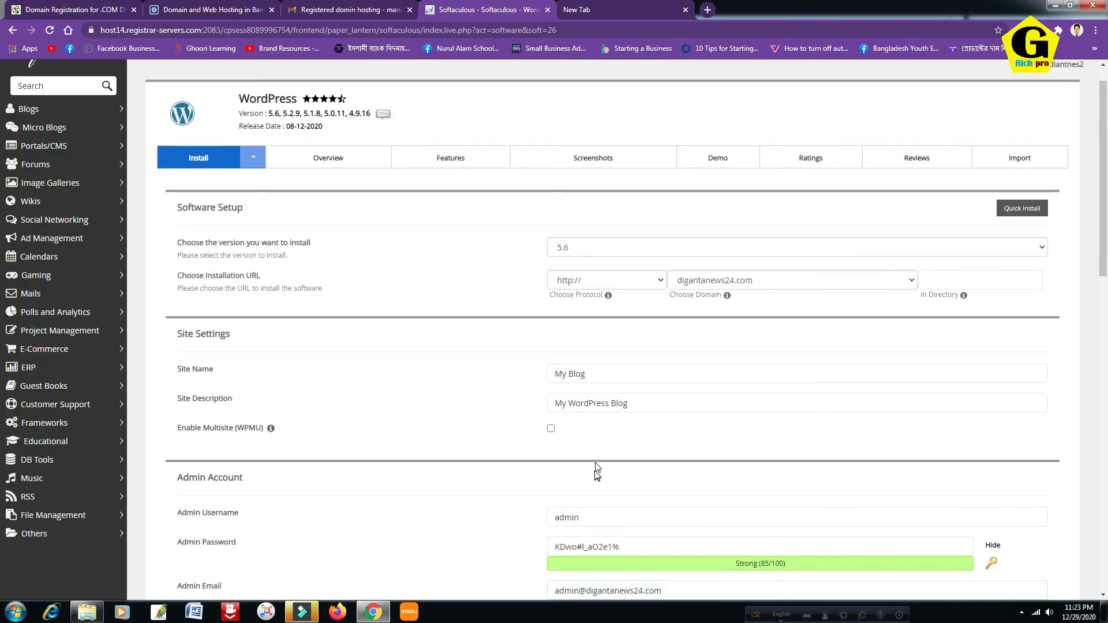
scroll(577, 404, up, 1)
scroll(526, 369, down, 4)
click(585, 320)
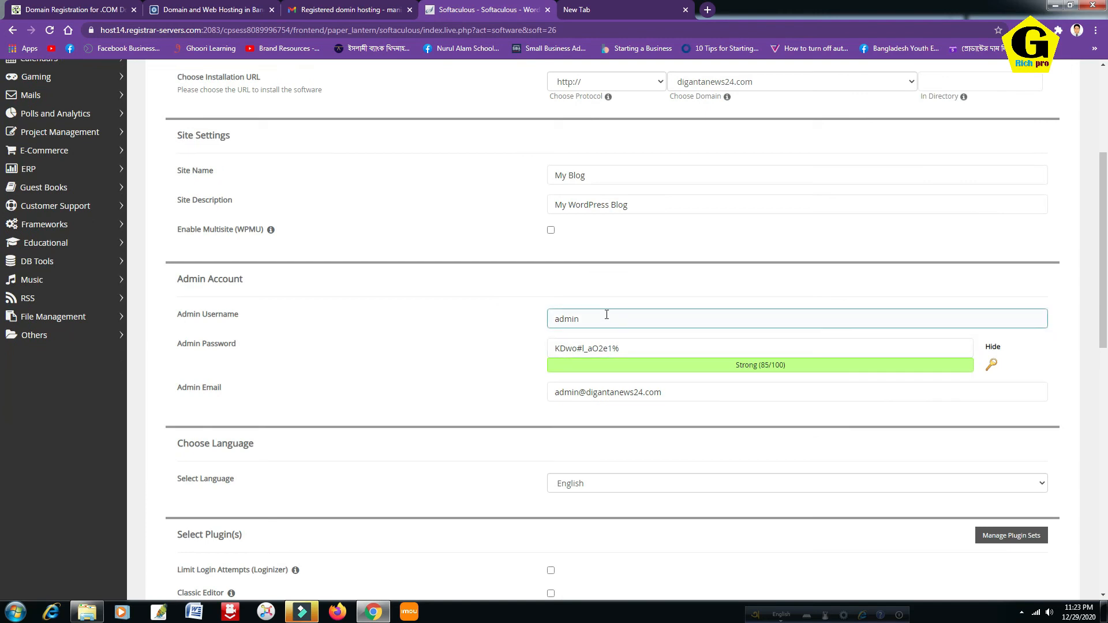
drag(598, 321, 537, 327)
drag(635, 351, 428, 291)
drag(588, 317, 506, 321)
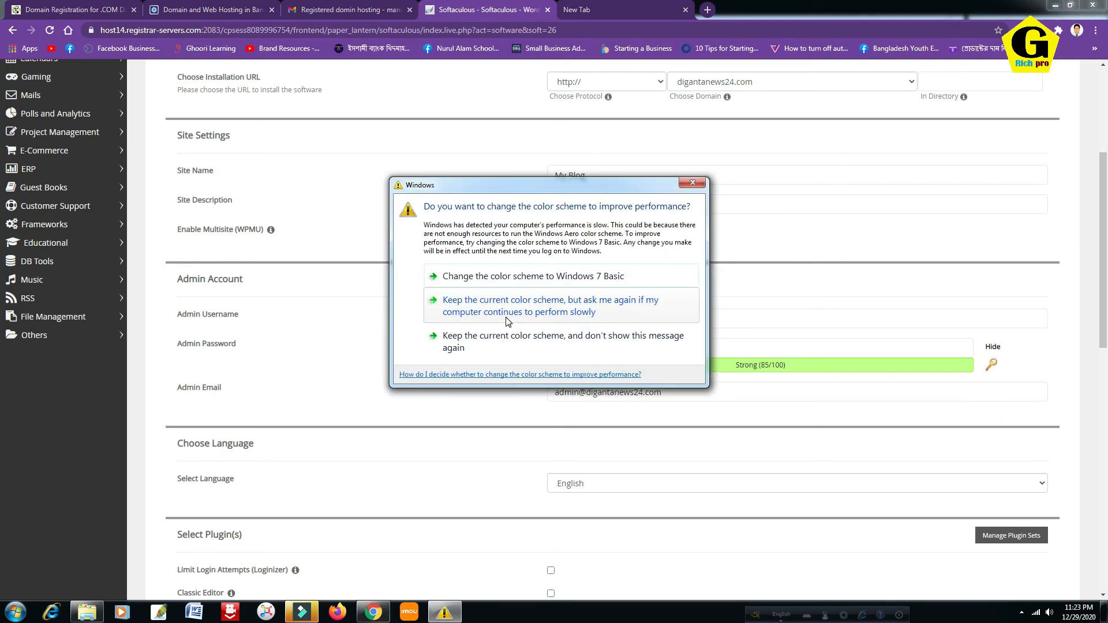
click(687, 183)
Replace the default admin username and enter a custom admin password for the WordPress site
double_click(585, 321)
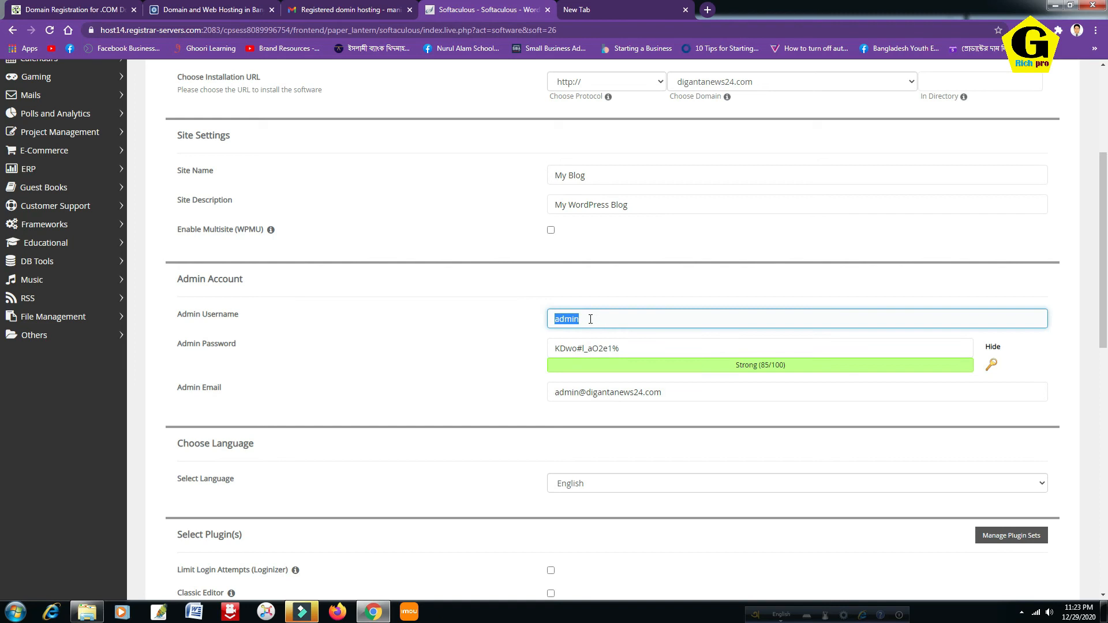
drag(1101, 287, 1094, 372)
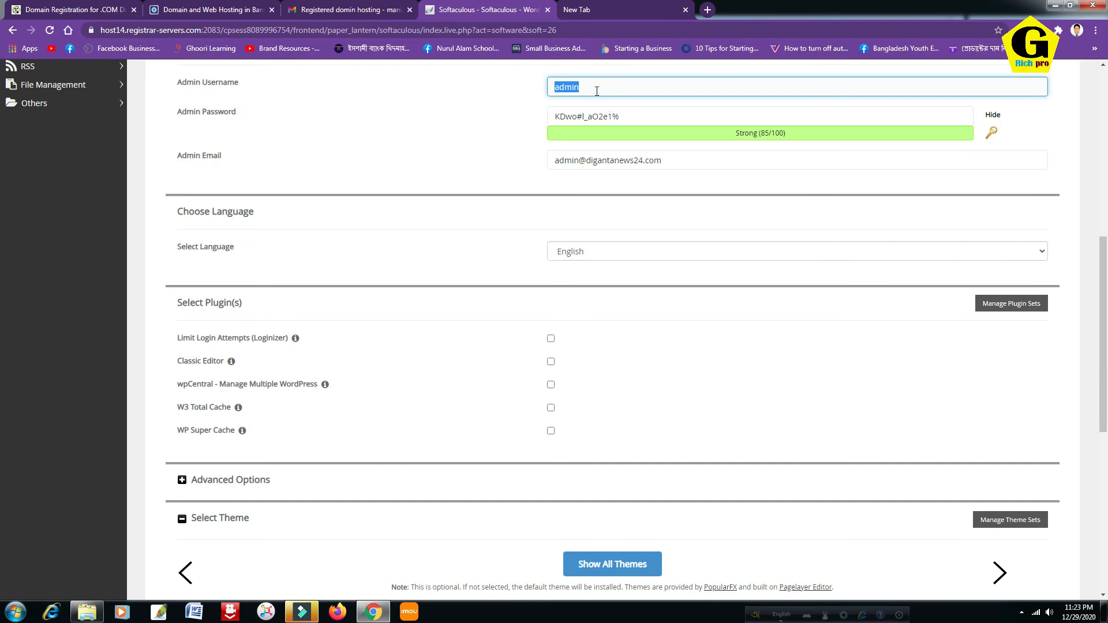
drag(1094, 250, 1093, 251)
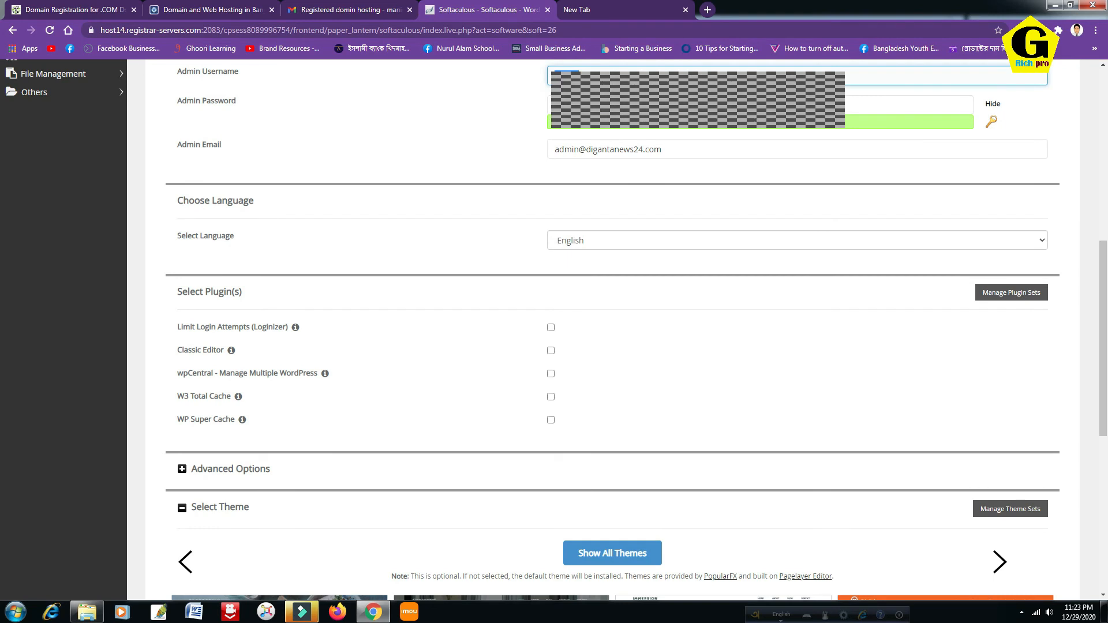
click(606, 105)
click(585, 70)
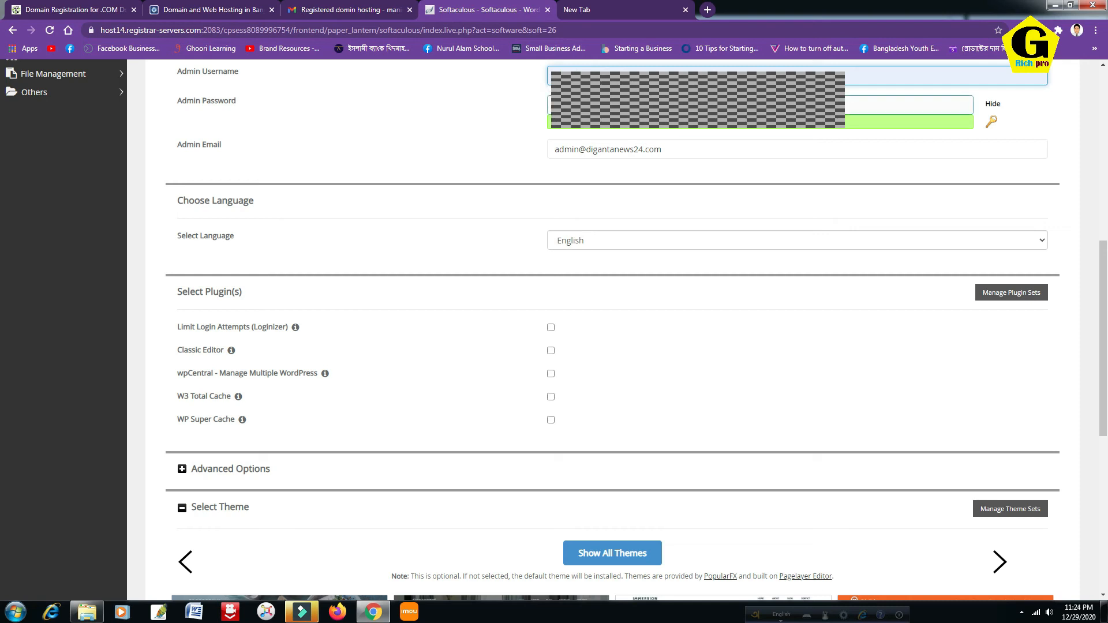
click(583, 105)
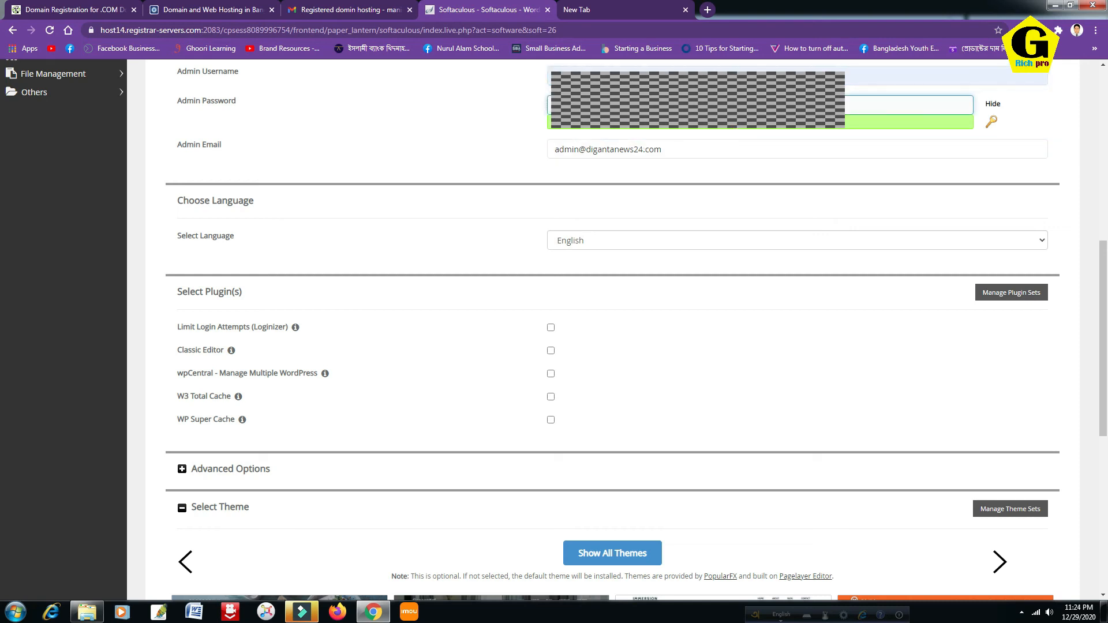
Check the admin email, leave the installation details email field empty, and start the WordPress installation without choosing a theme
scroll(738, 173, up, 1)
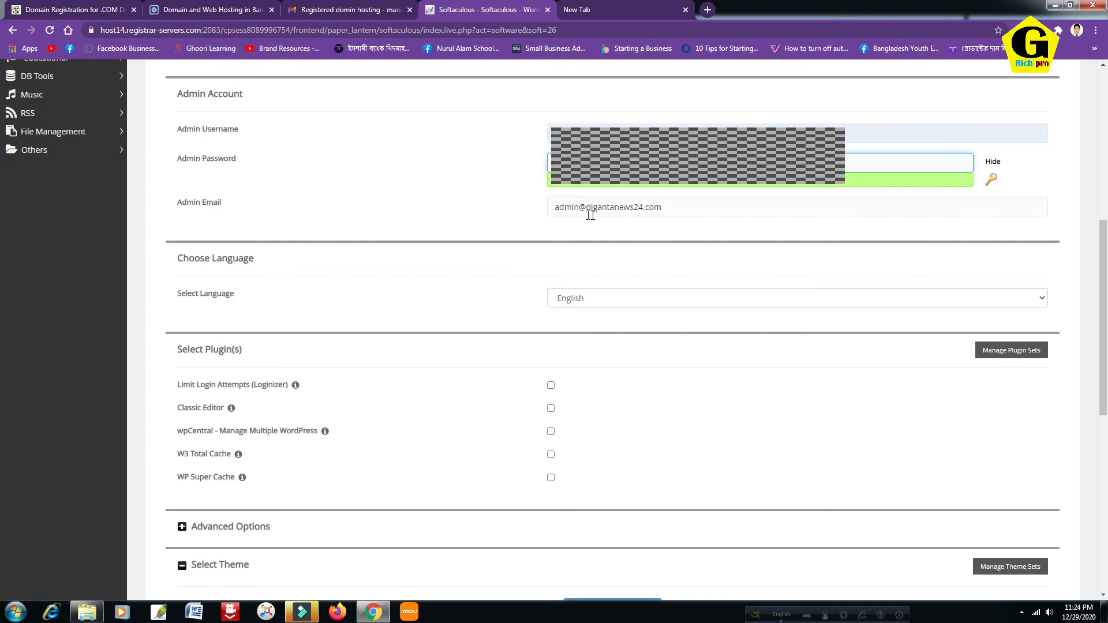
scroll(889, 348, down, 1)
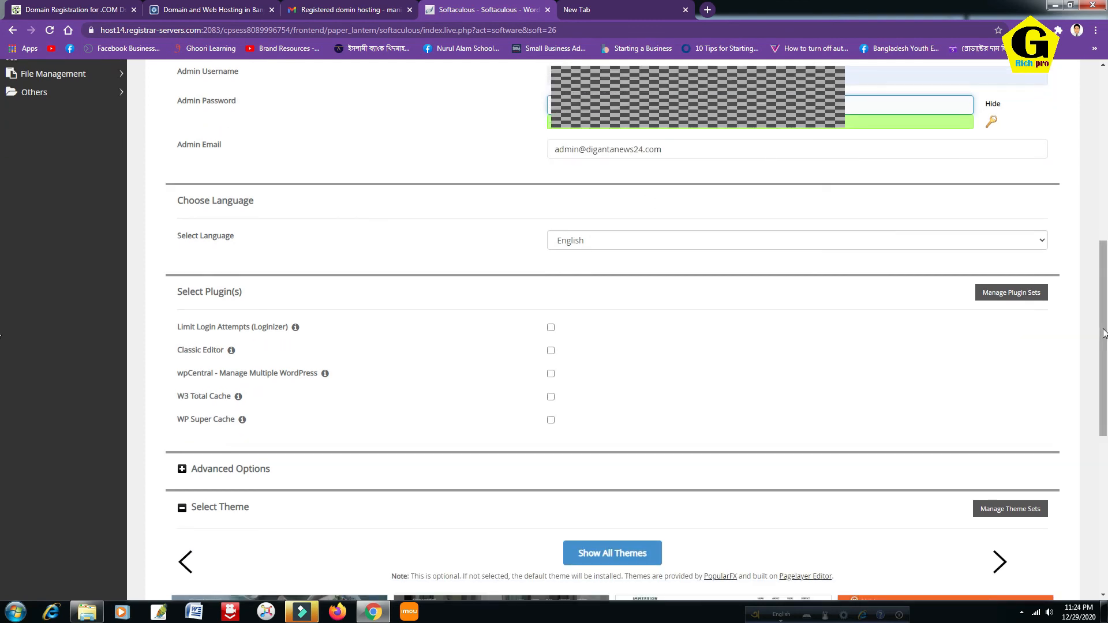
scroll(1092, 329, down, 3)
scroll(1092, 415, down, 4)
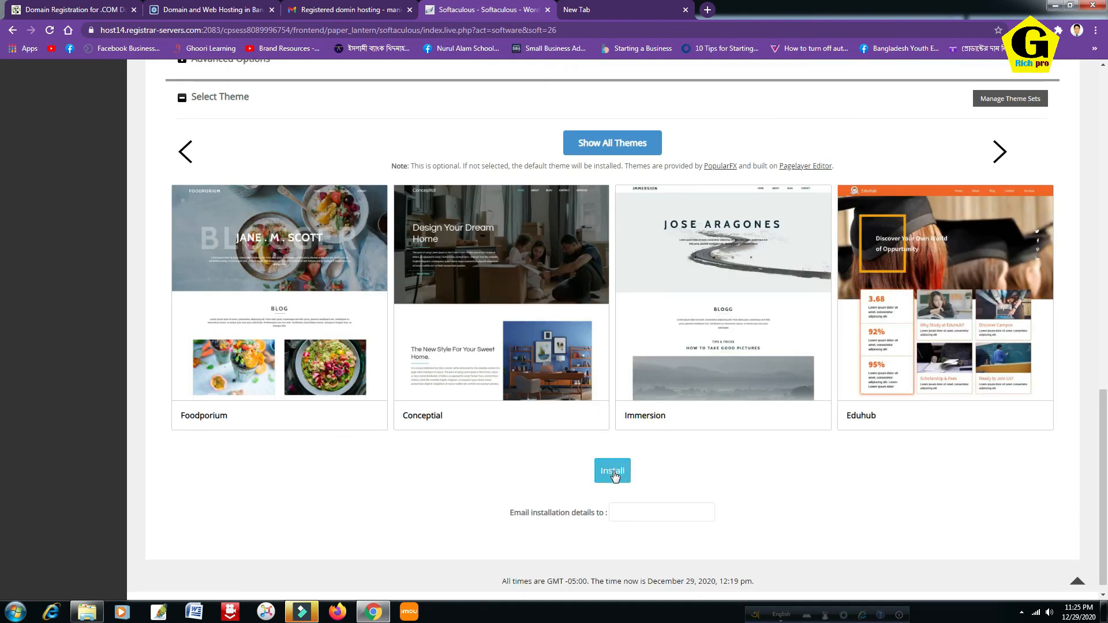
click(627, 512)
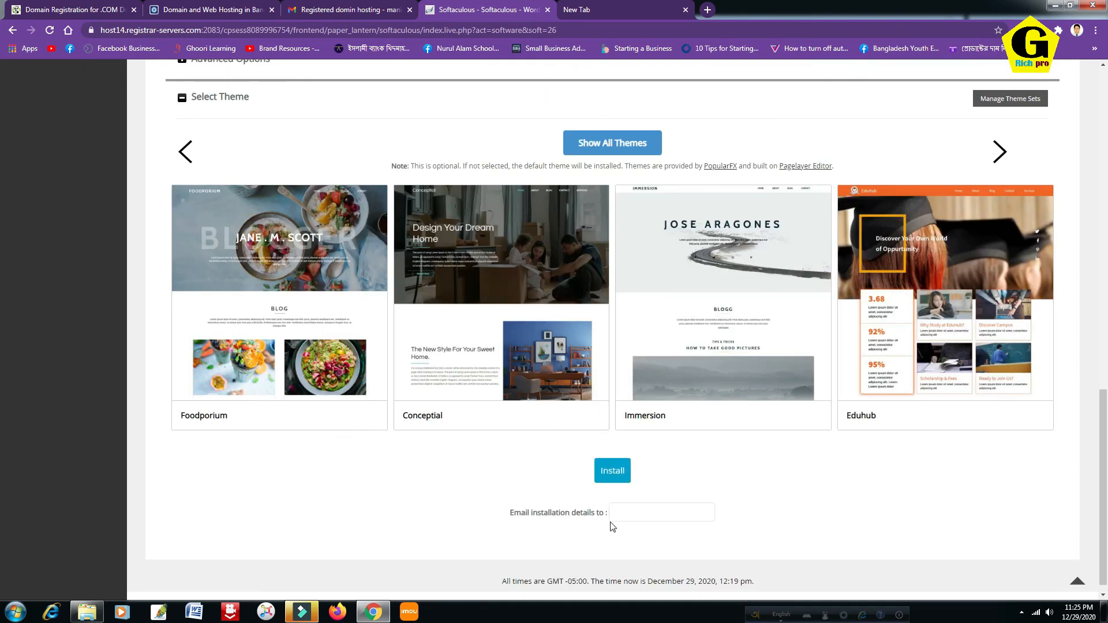
click(656, 527)
click(615, 471)
click(611, 473)
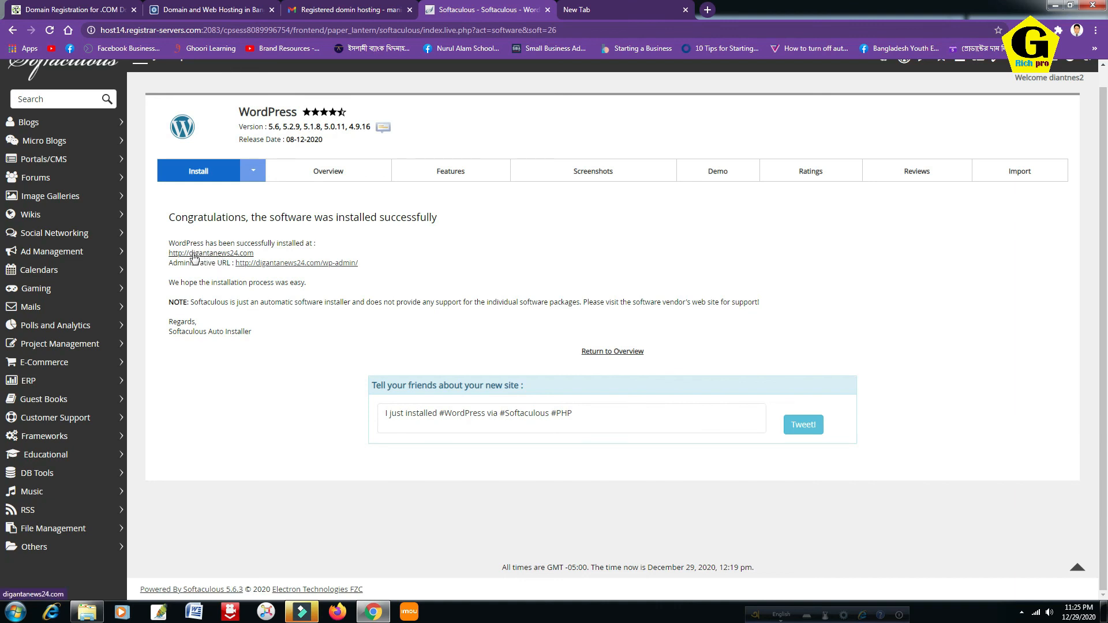
Open the new site's WordPress administration page from the installation confirmation and look over the dashboard
click(297, 264)
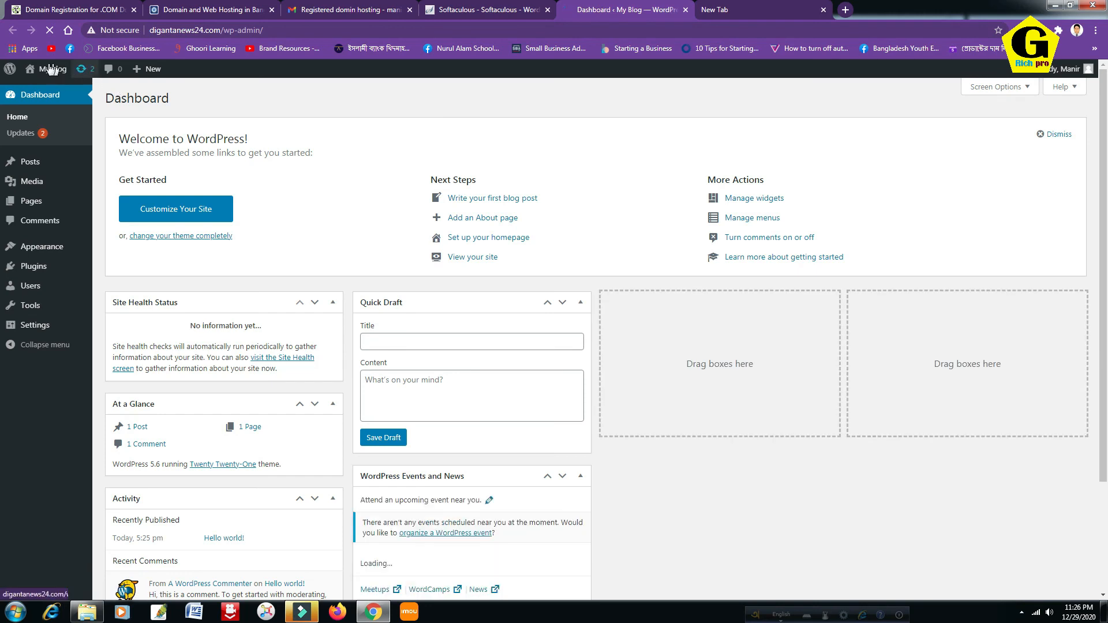
scroll(346, 219, down, 3)
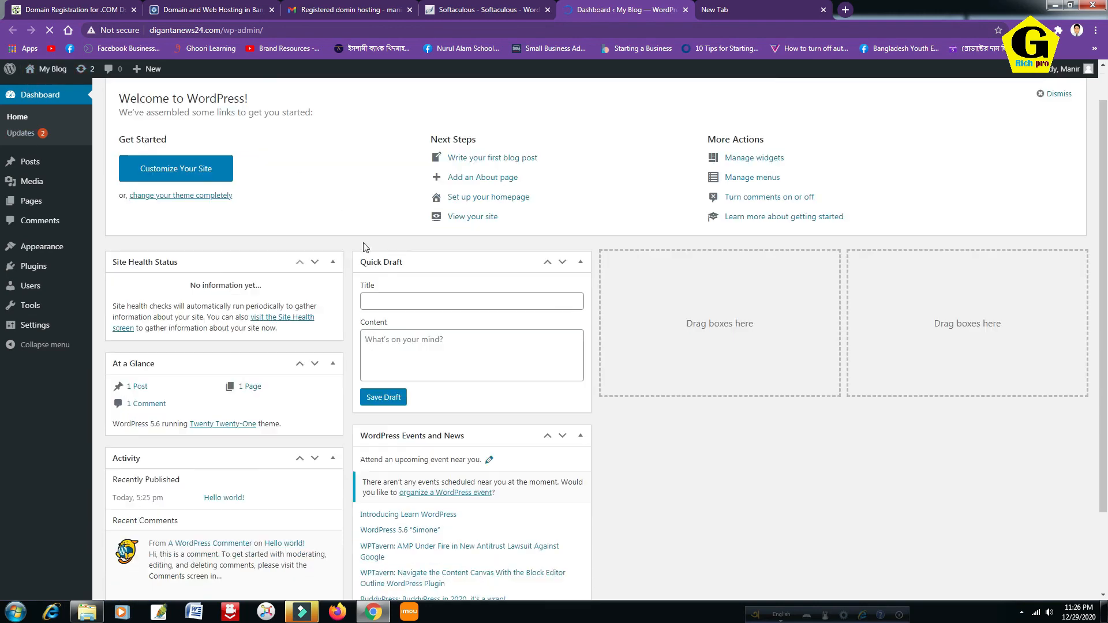
scroll(406, 284, up, 1)
scroll(405, 285, up, 1)
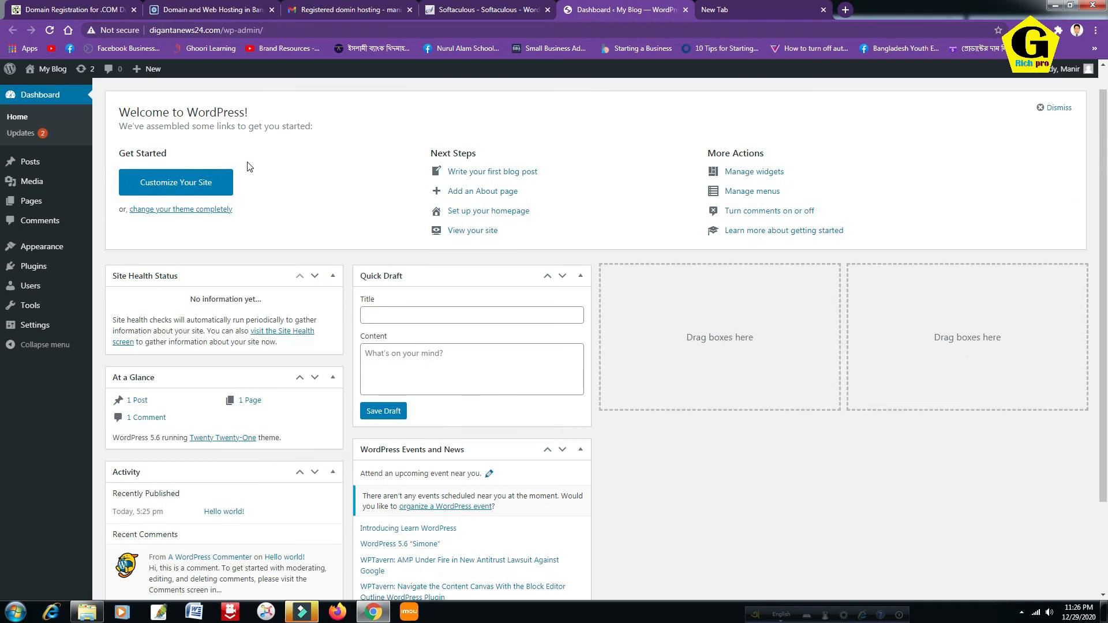
Return to the installation confirmation, open the digantanews24.com homepage, and examine its title, tagline, first post and footer
click(485, 12)
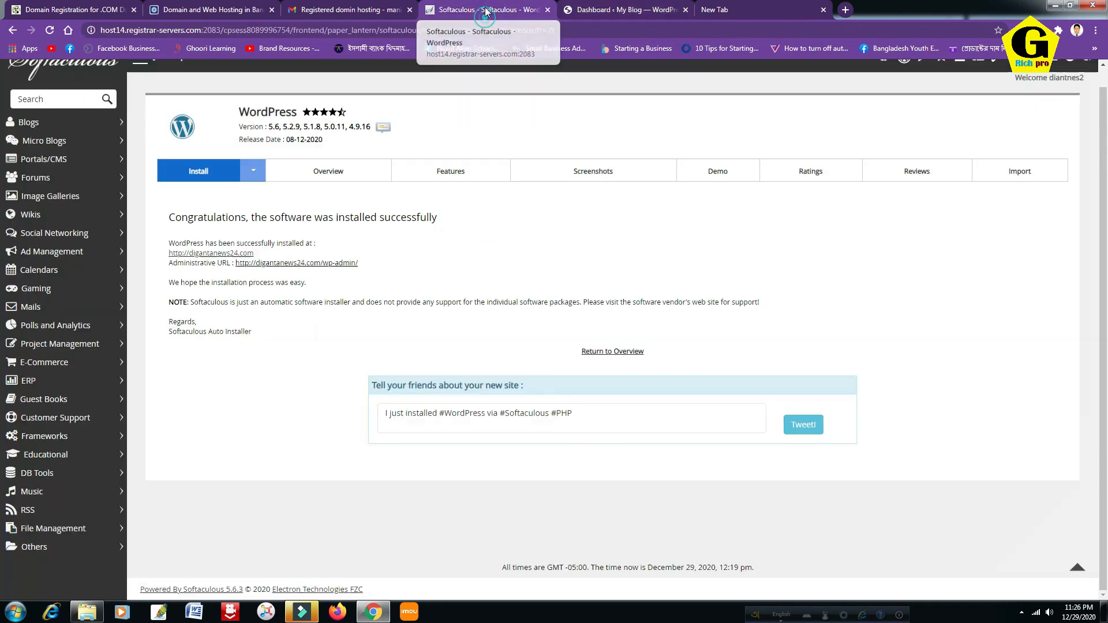
click(222, 253)
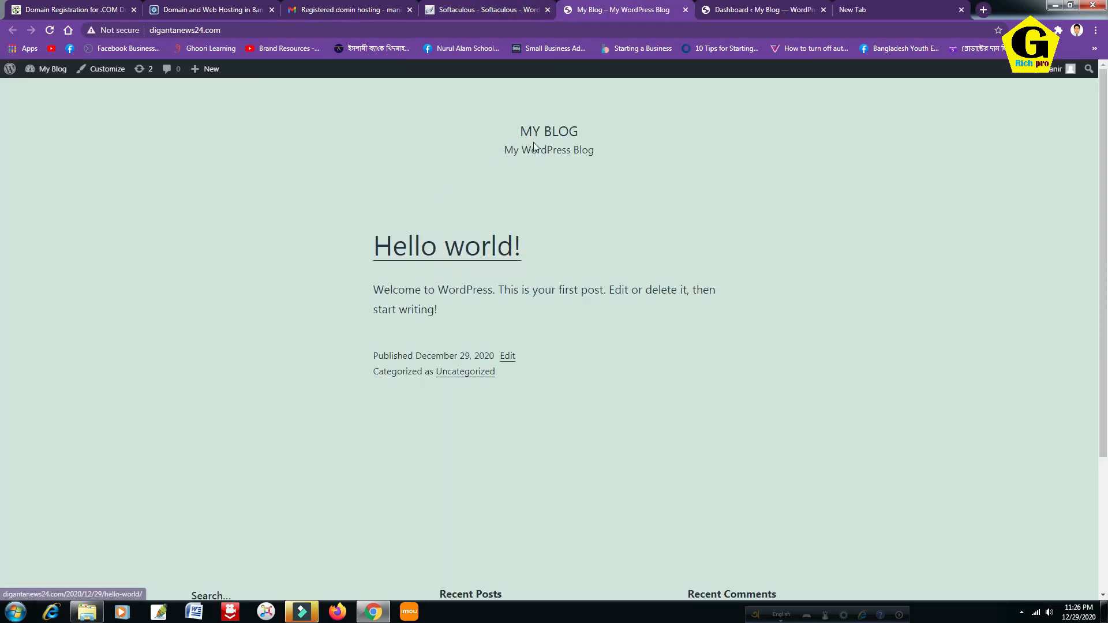
drag(521, 130, 586, 133)
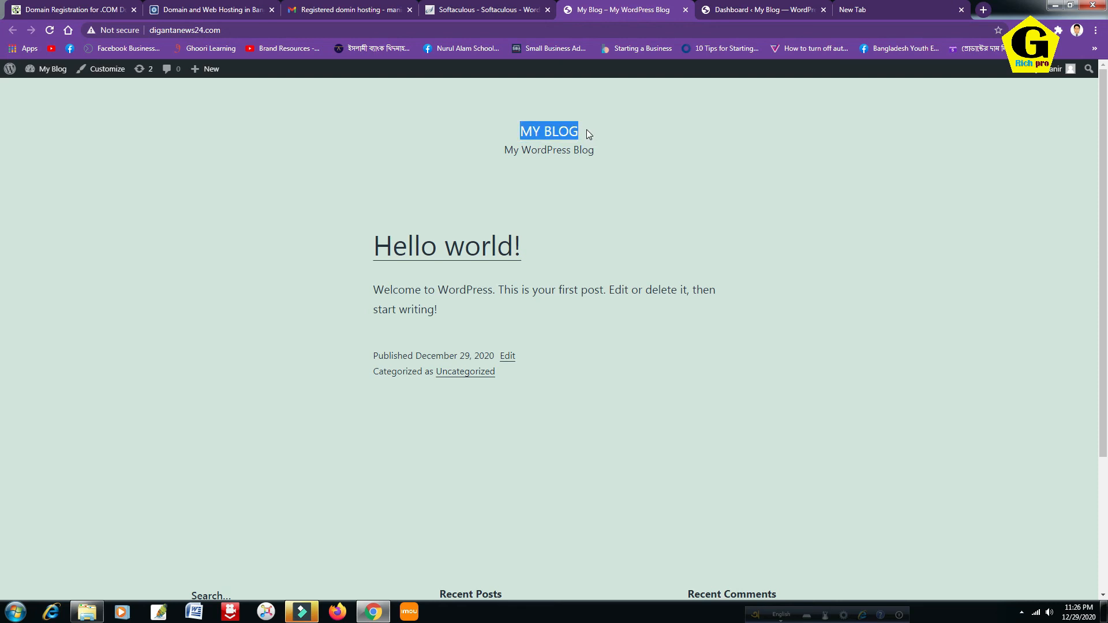
drag(506, 150, 592, 150)
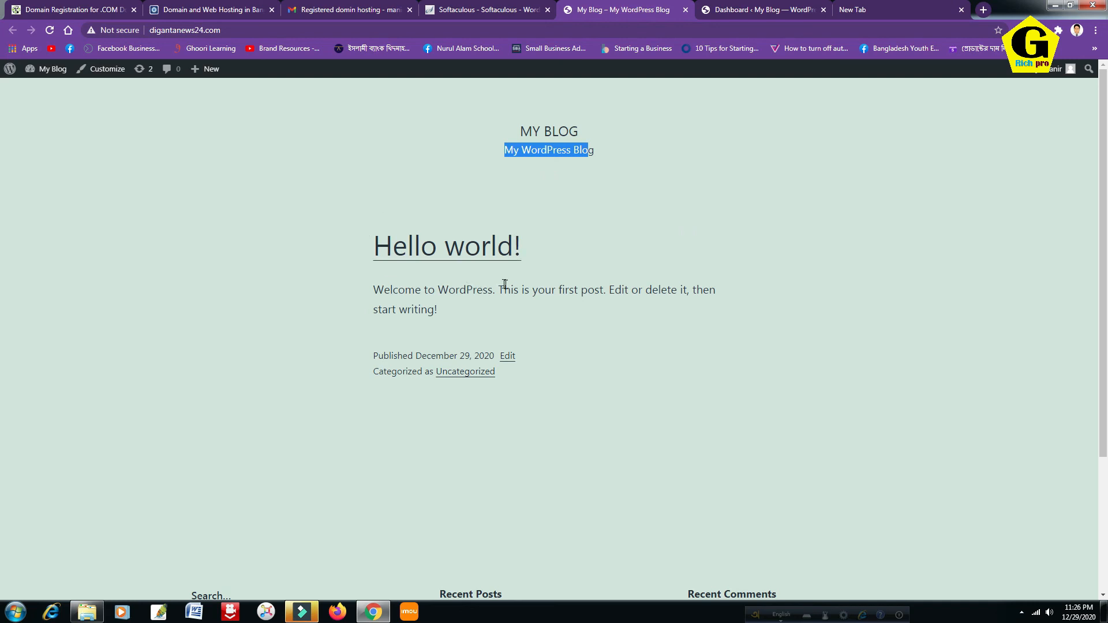
scroll(563, 339, down, 3)
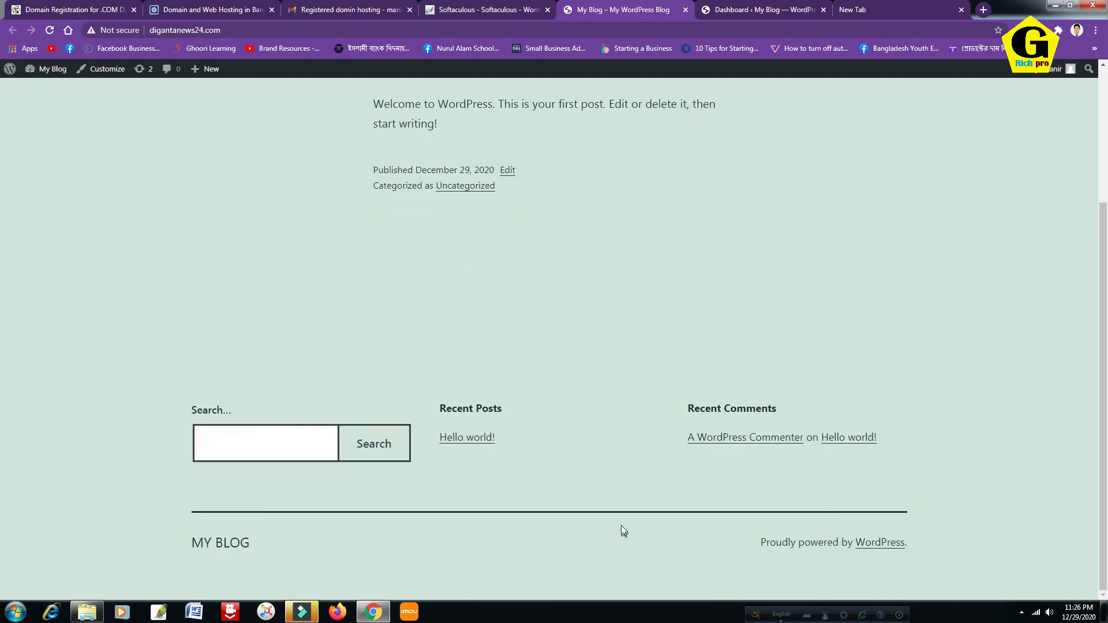
scroll(520, 451, up, 3)
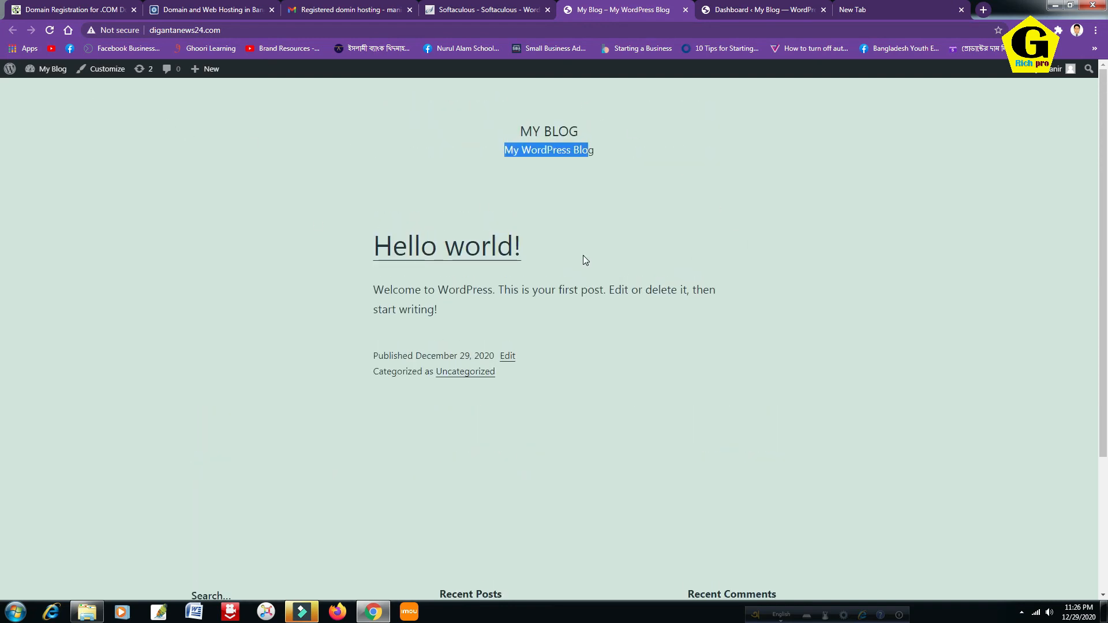
scroll(386, 179, down, 3)
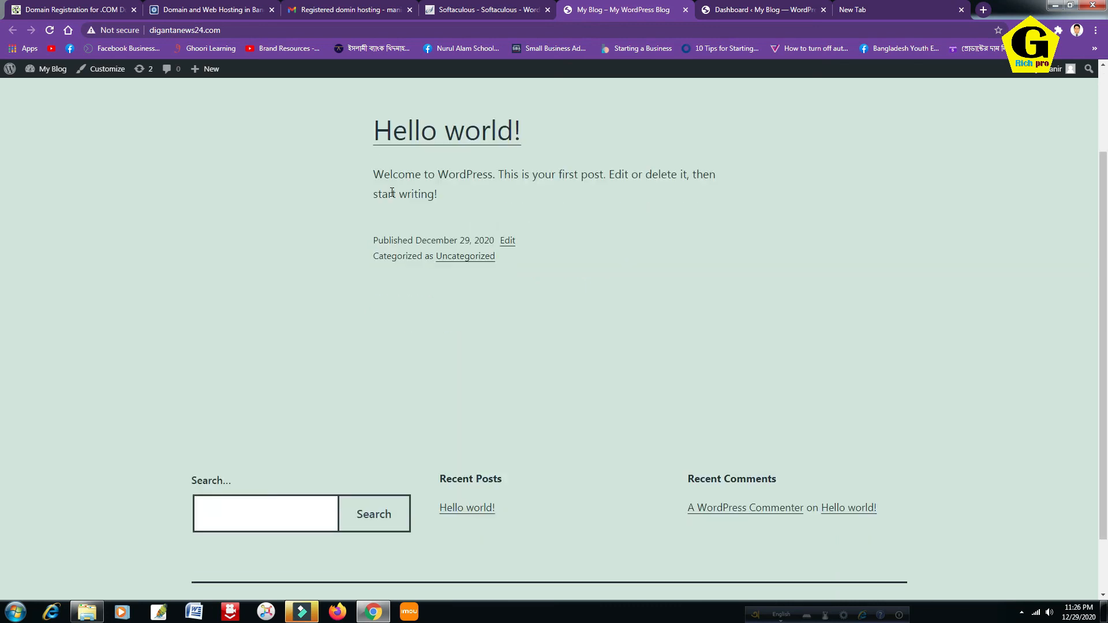
scroll(390, 225, up, 3)
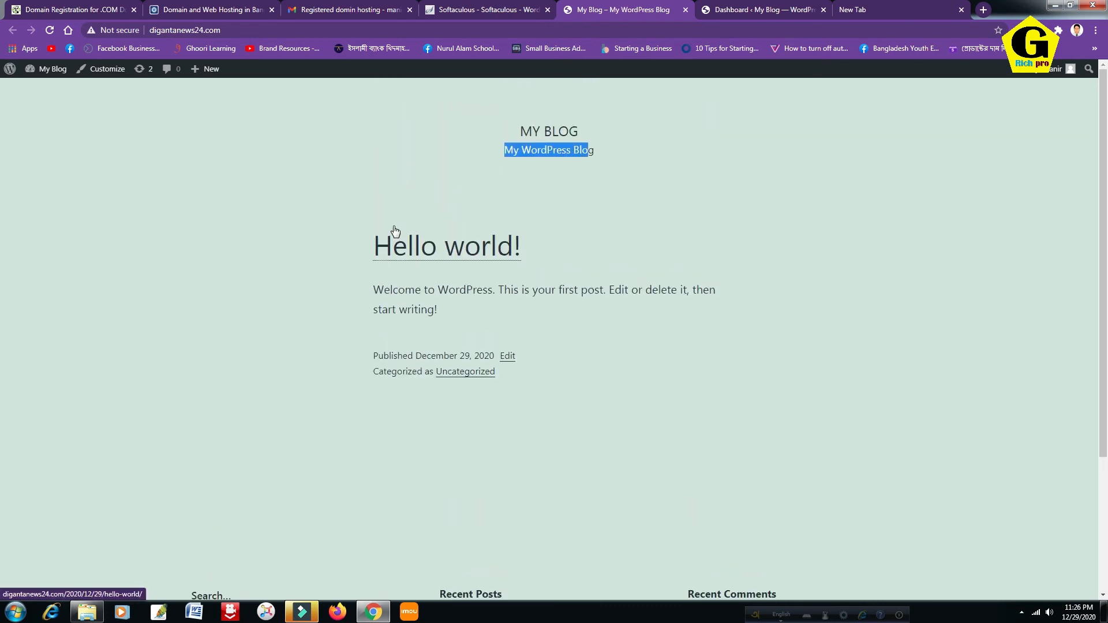
Go back to the WordPress dashboard and review its widgets, including At a Glance and Activity
click(744, 10)
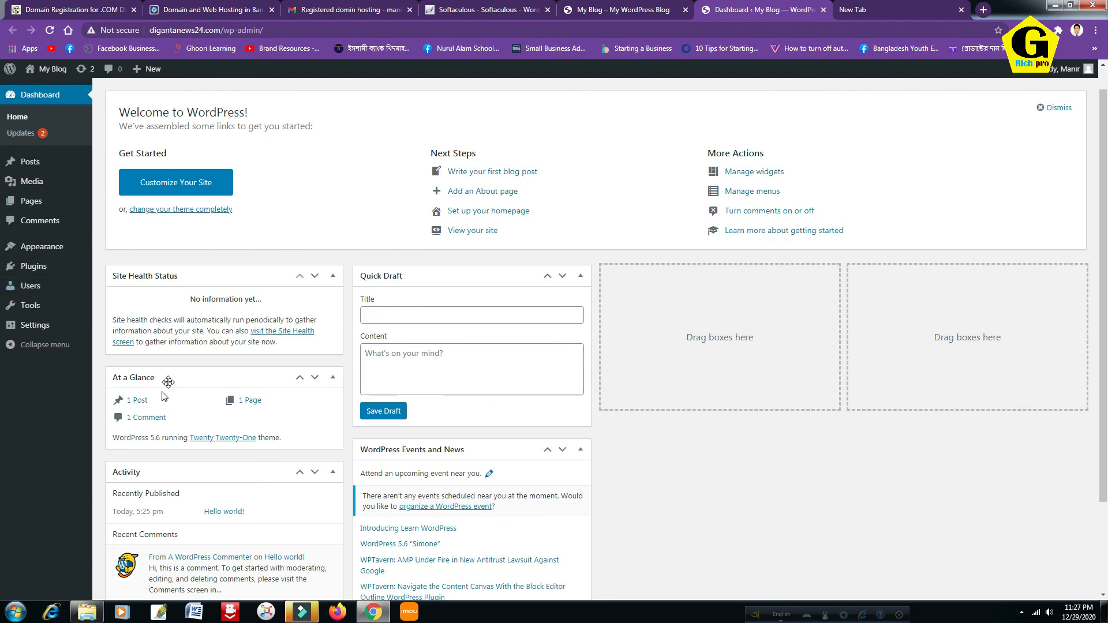
scroll(186, 368, down, 2)
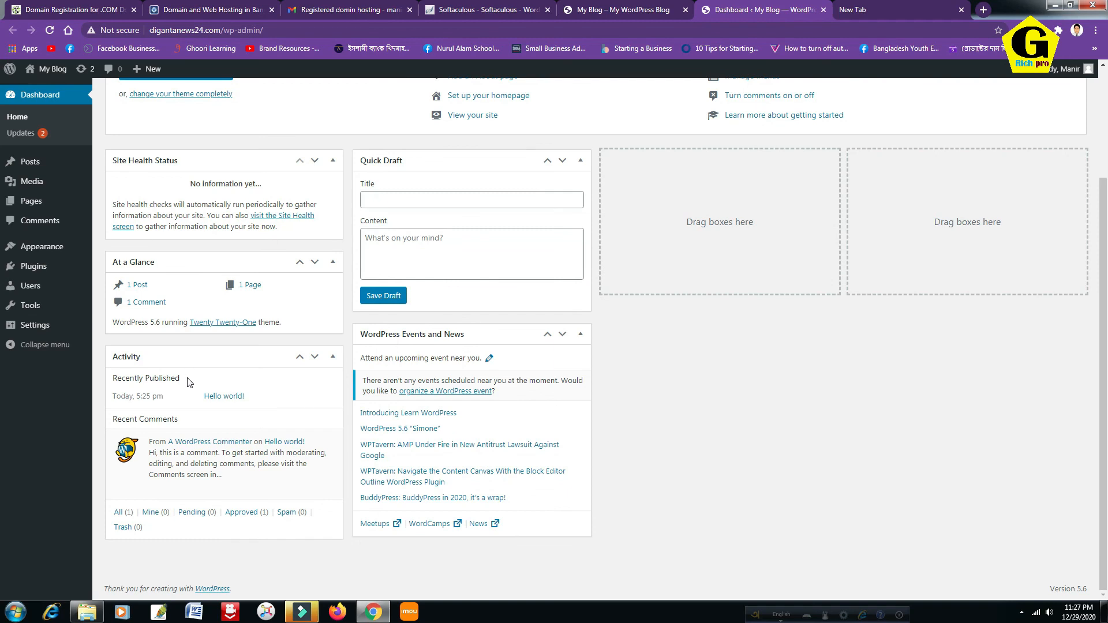
scroll(190, 380, up, 3)
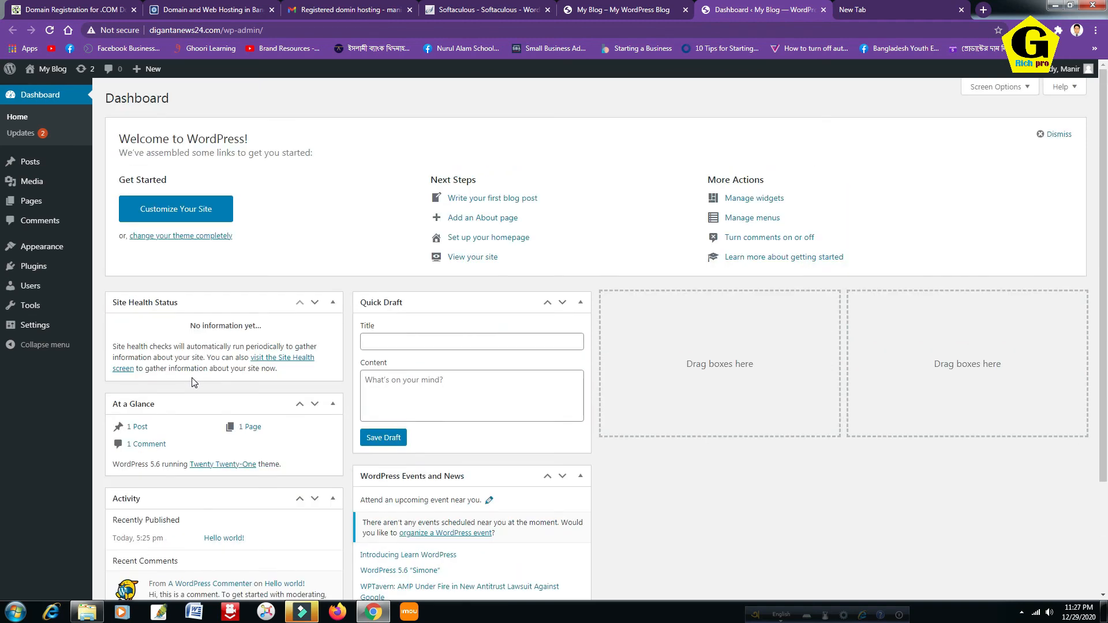